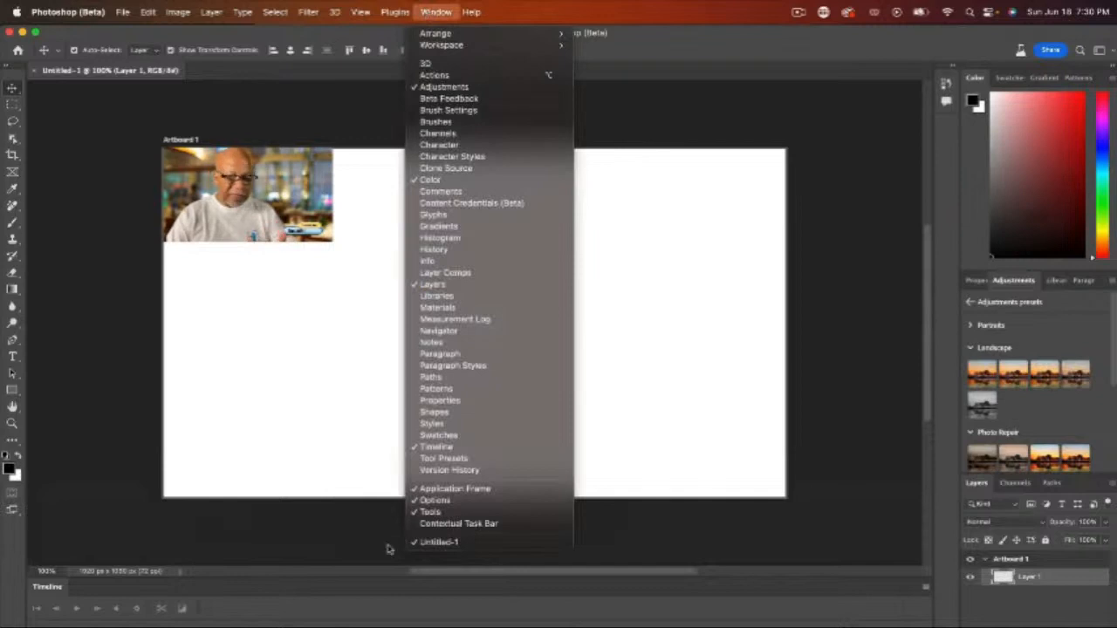
# Show the Contextual Task Bar and move it to just below the artboard's lower-left corner
pyautogui.click(453, 525)
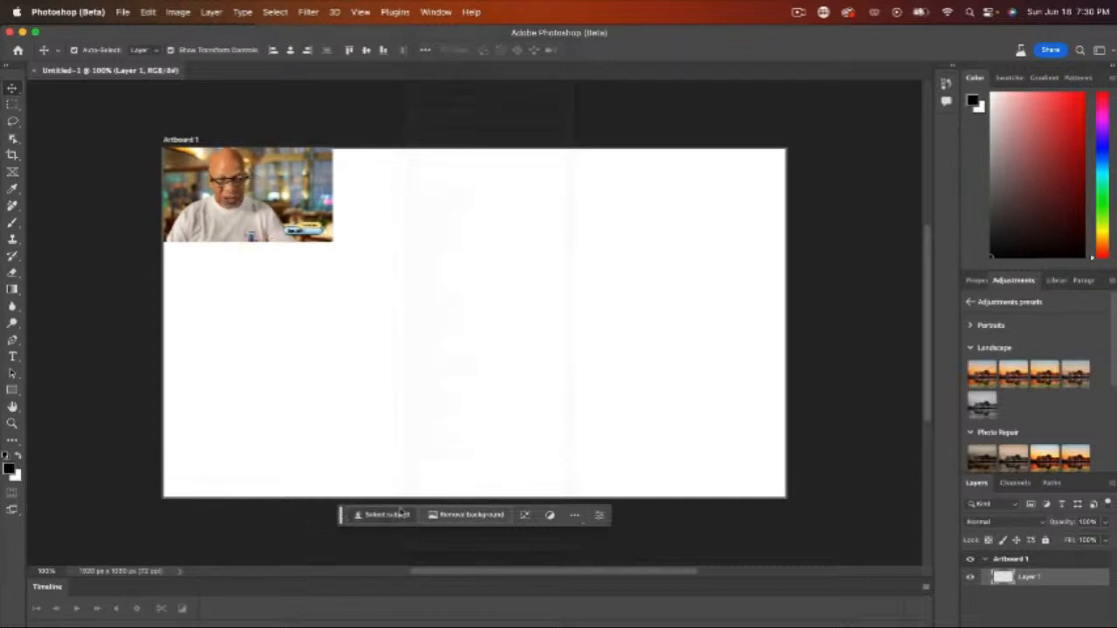
pyautogui.moveTo(341, 518); pyautogui.dragTo(172, 521)
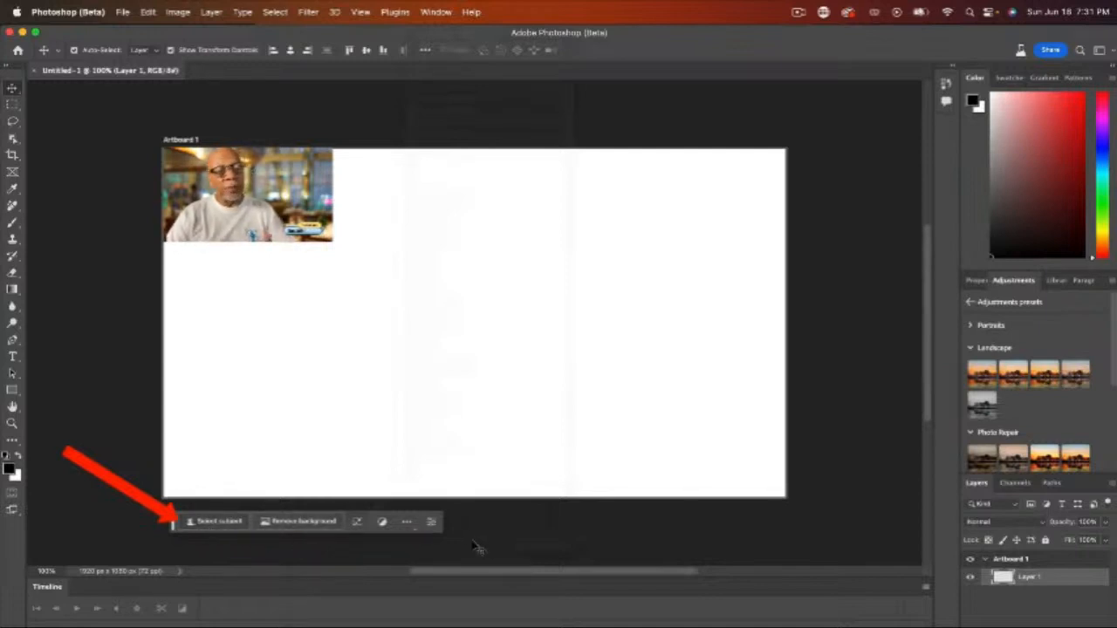
# Select the entire artboard with the Rectangular Marquee and fill it using Generative Fill with the prompt "hard wood floor"
pyautogui.click(14, 106)
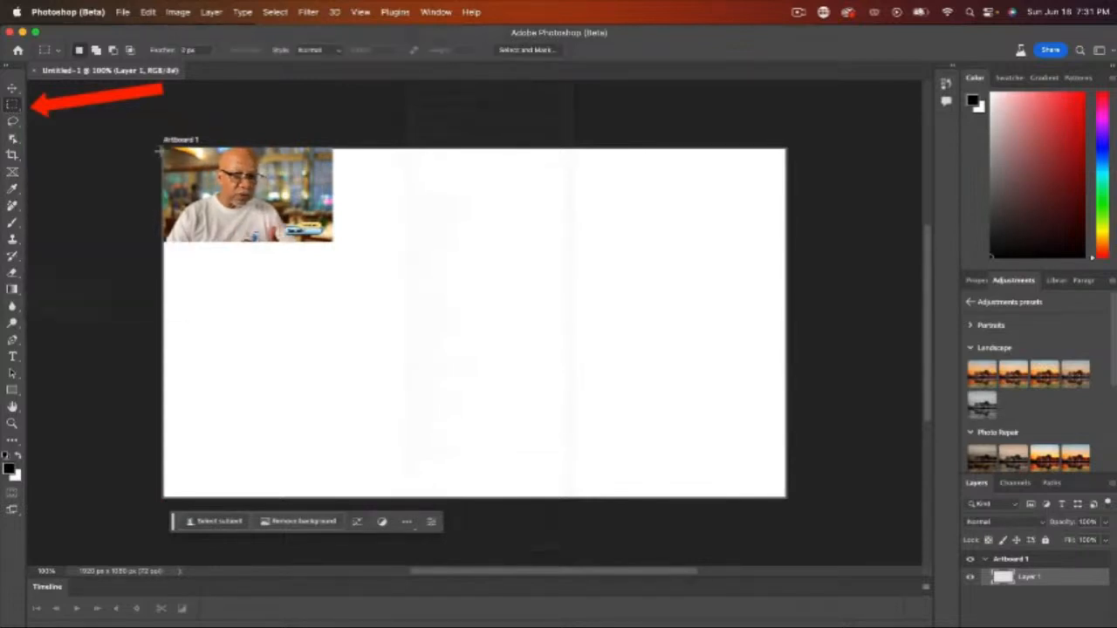
pyautogui.moveTo(164, 150); pyautogui.dragTo(788, 499)
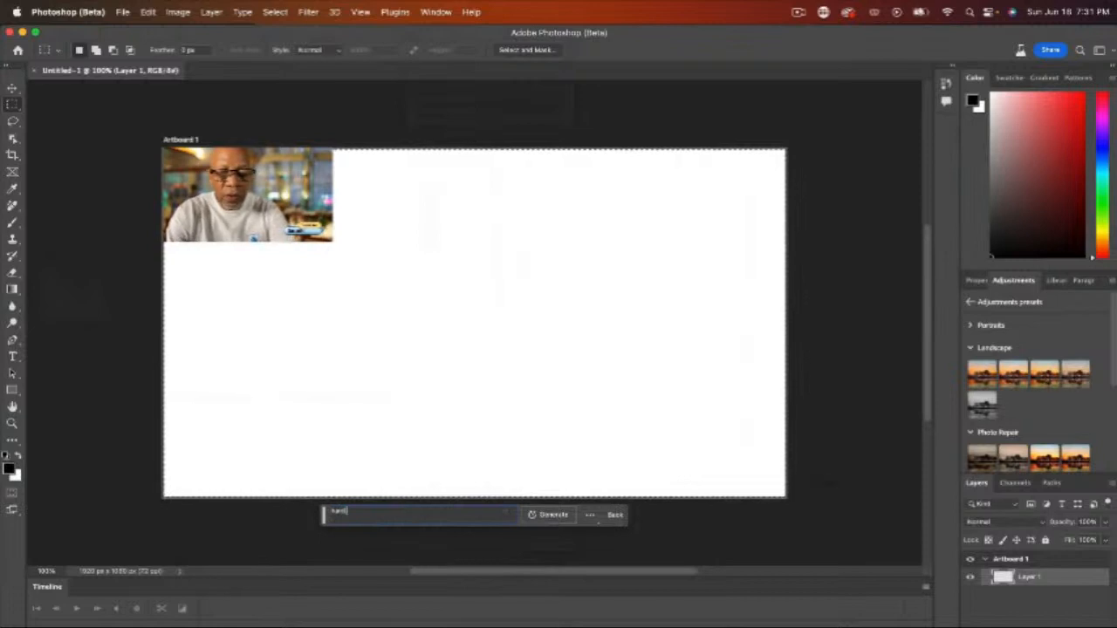
pyautogui.write('d floor')
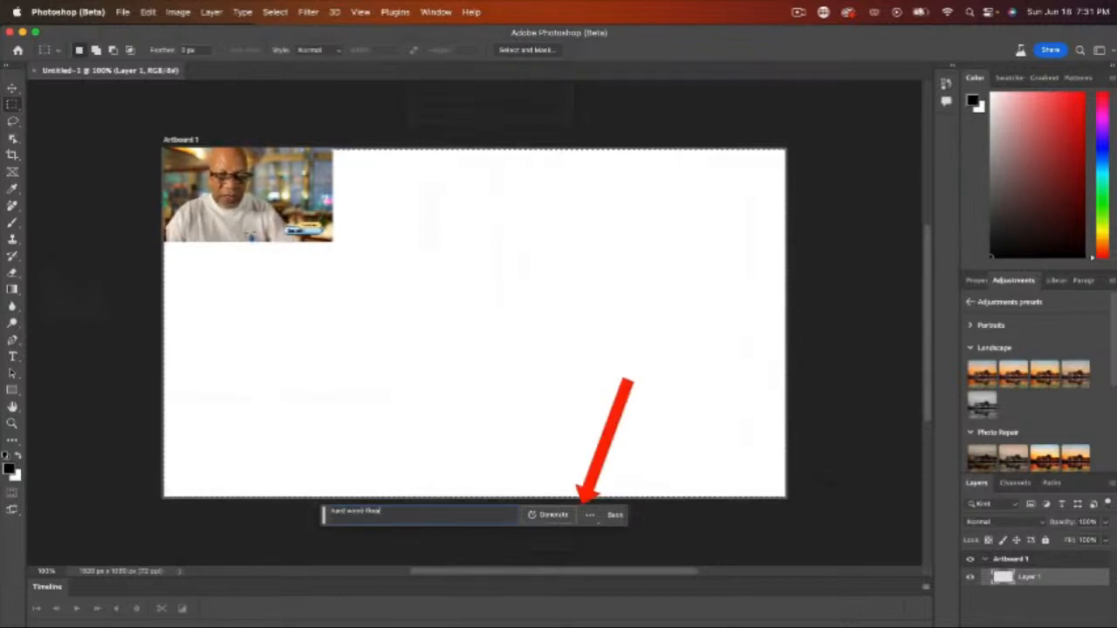
pyautogui.click(553, 514)
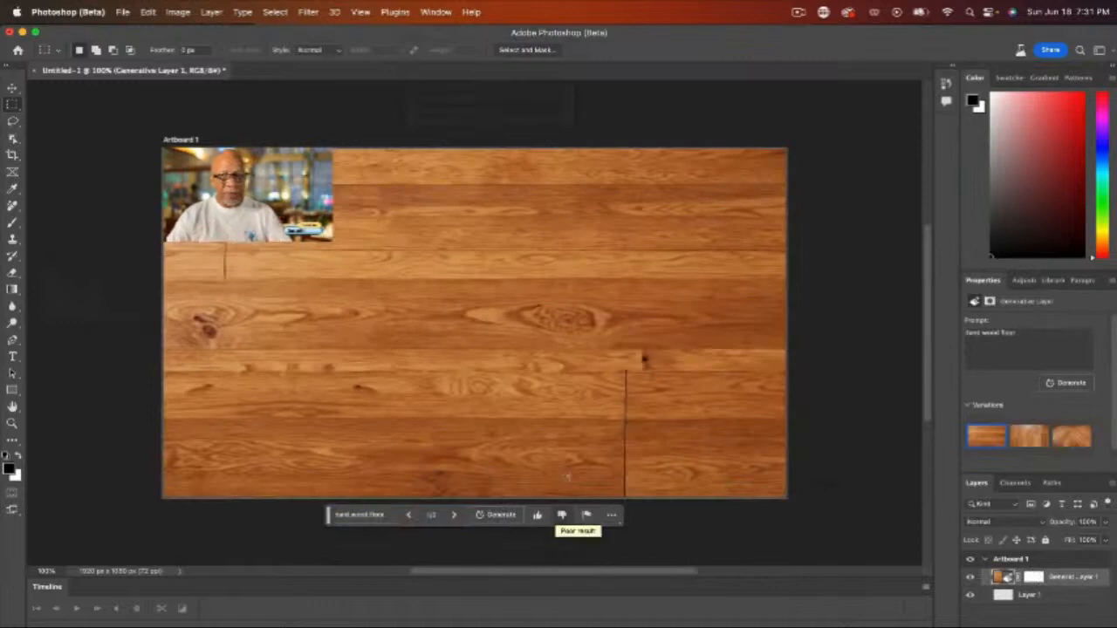
# Compare the three generated floor variations on the artboard, ending on the third one with diagonal planks
pyautogui.hscroll(-5, 436, 519)
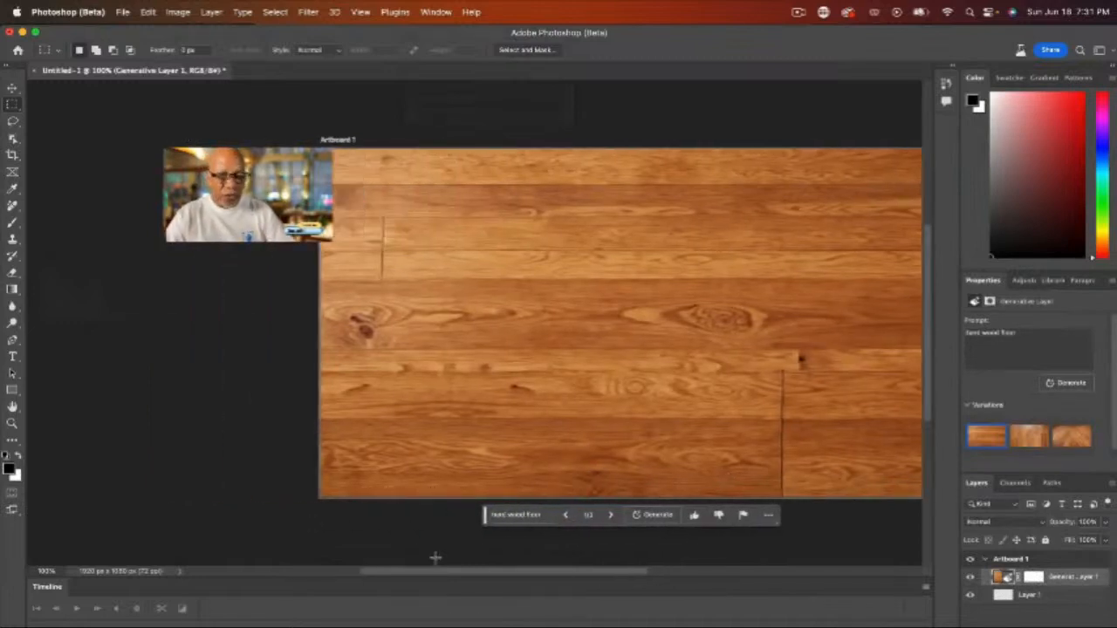
pyautogui.moveTo(459, 577); pyautogui.dragTo(506, 577)
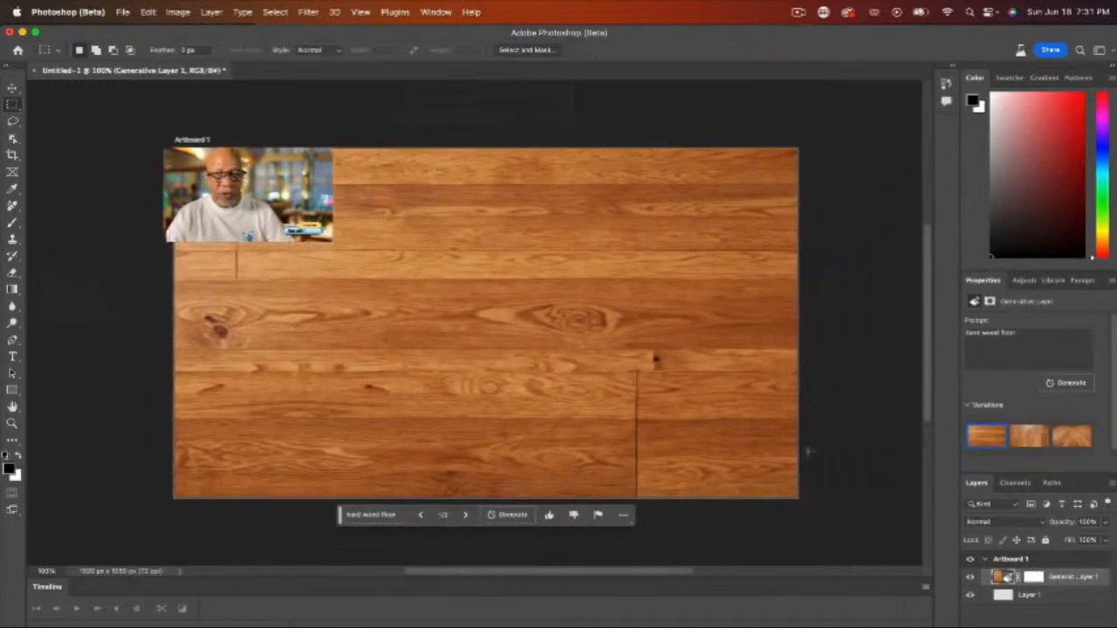
pyautogui.click(1032, 436)
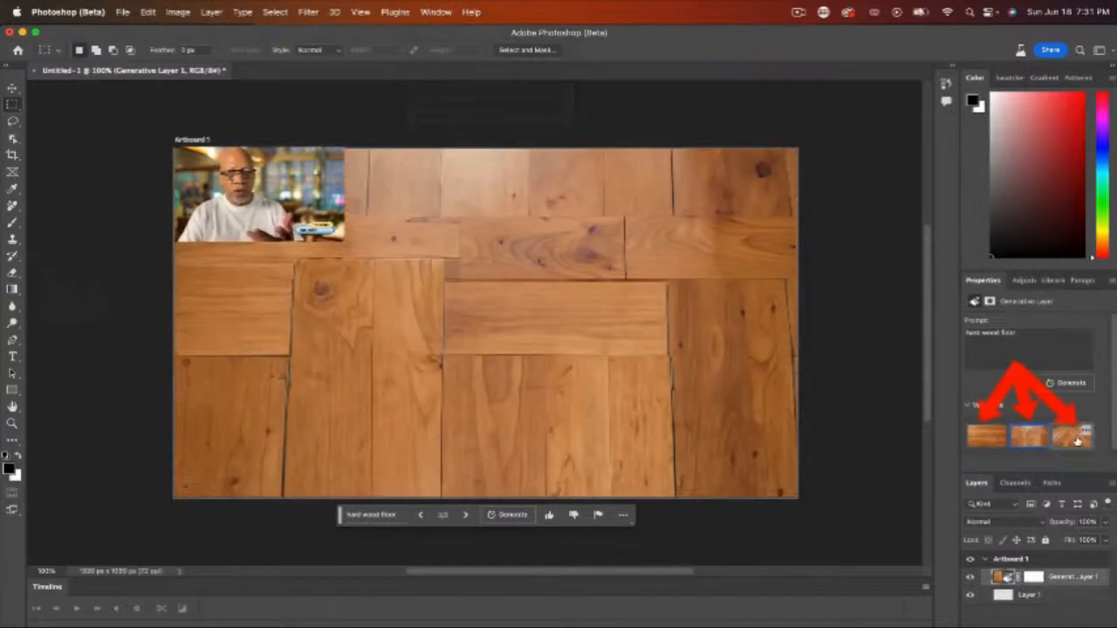
pyautogui.click(1070, 440)
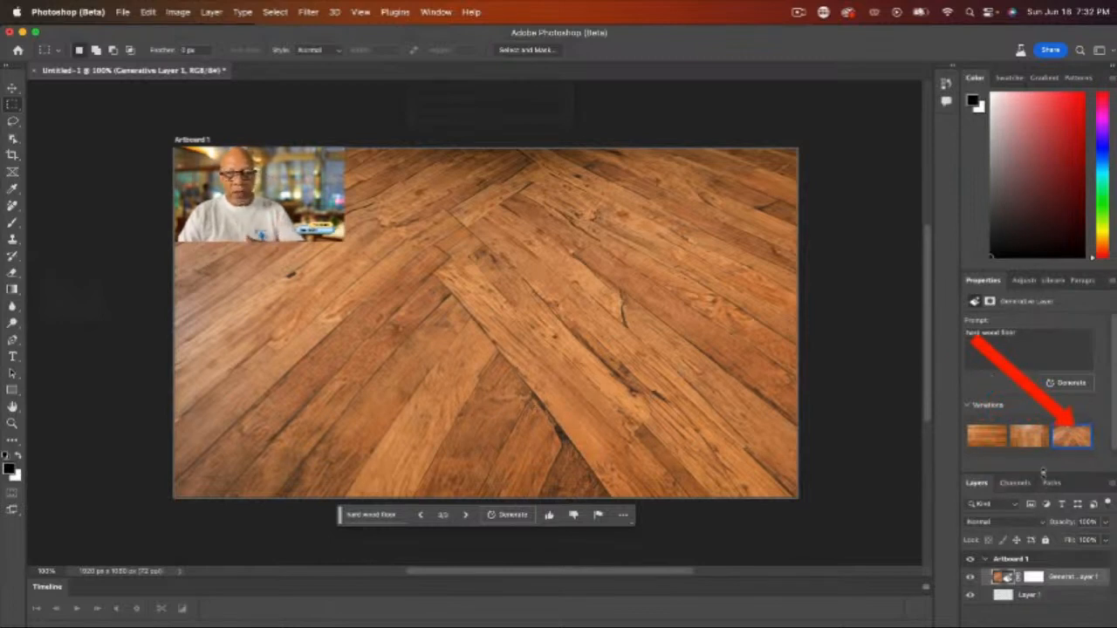
pyautogui.moveTo(984, 447)
pyautogui.moveTo(1035, 445)
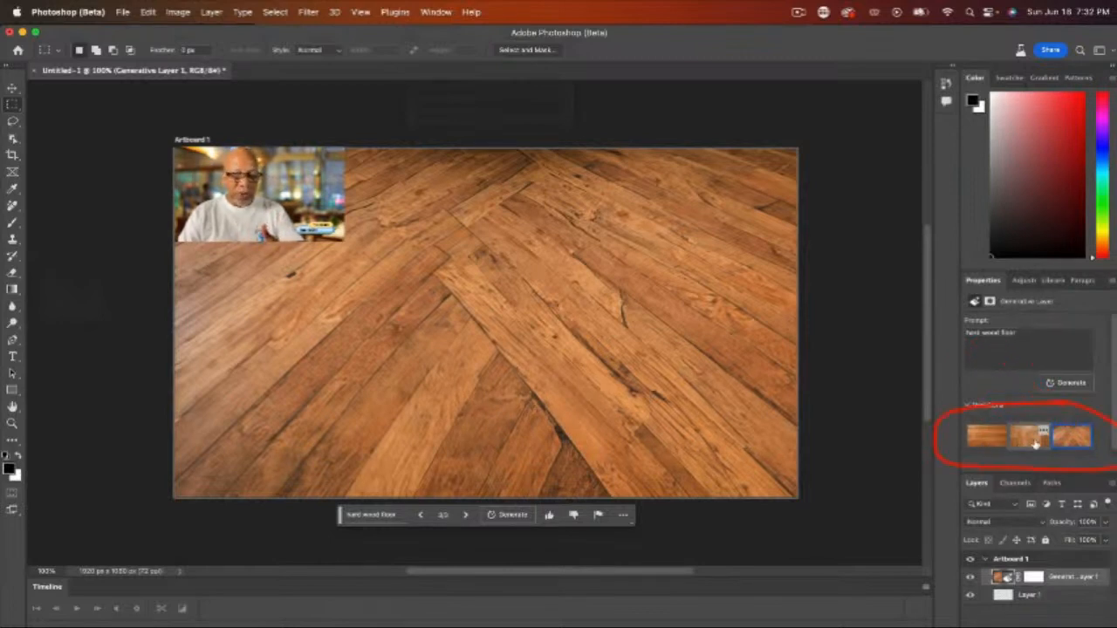
pyautogui.moveTo(1071, 443)
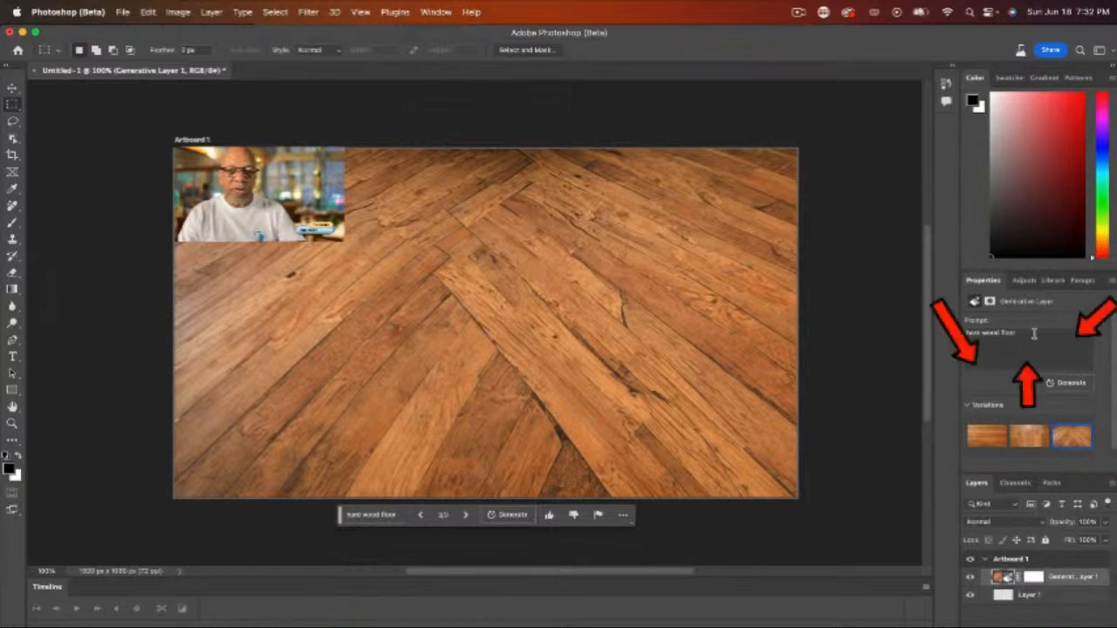
# Generate more variations of the hard wood floor, preview them, and apply the last one with diagonal planks
pyautogui.click(1073, 388)
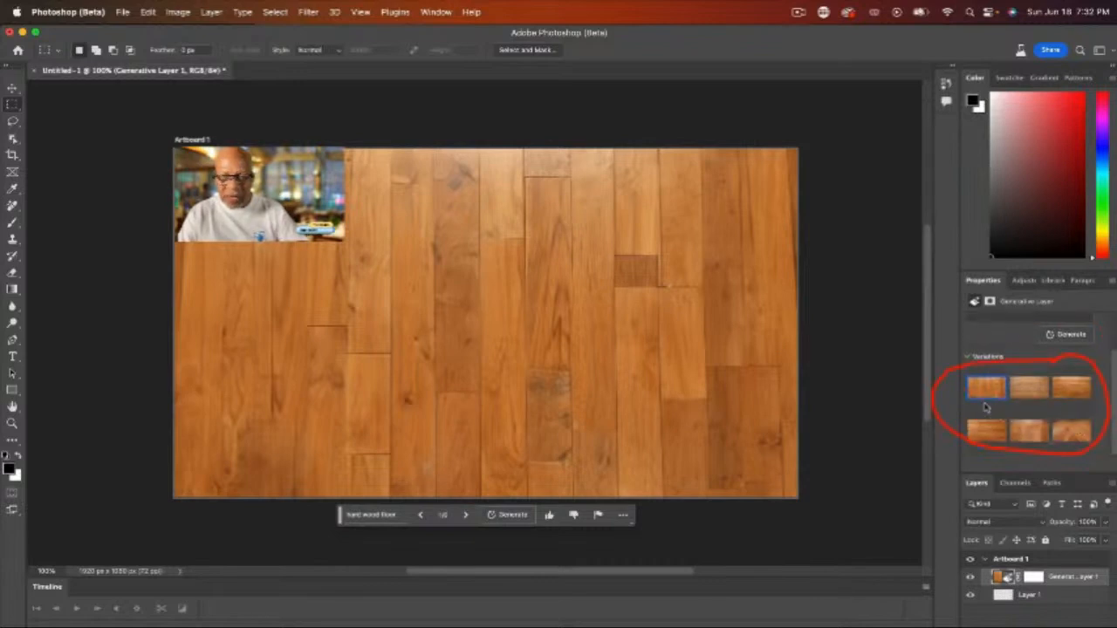
pyautogui.click(1029, 389)
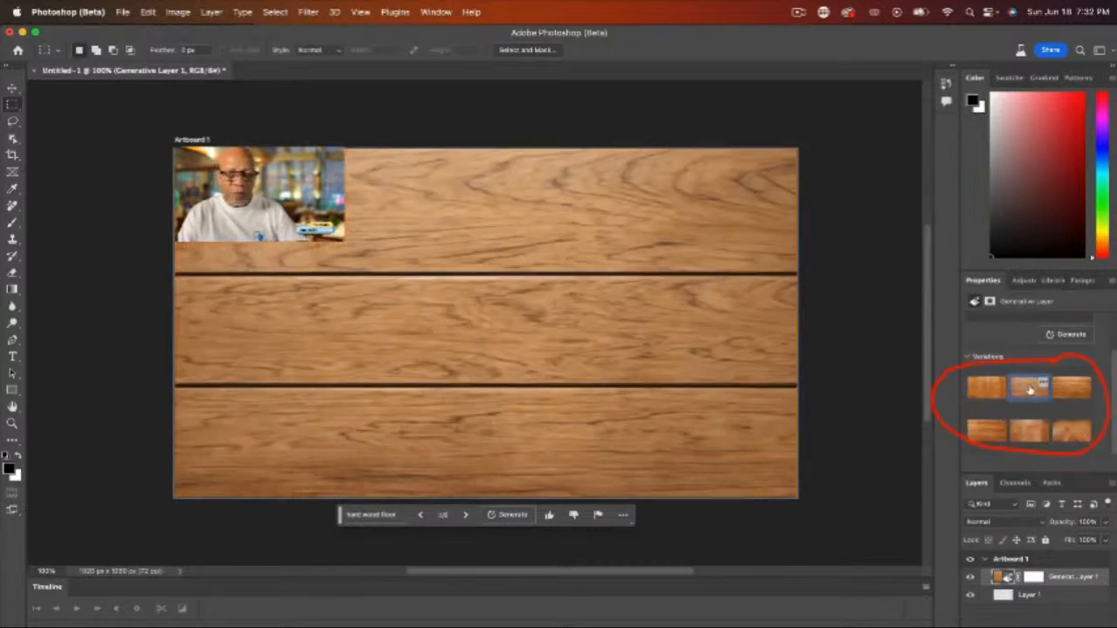
pyautogui.click(1066, 391)
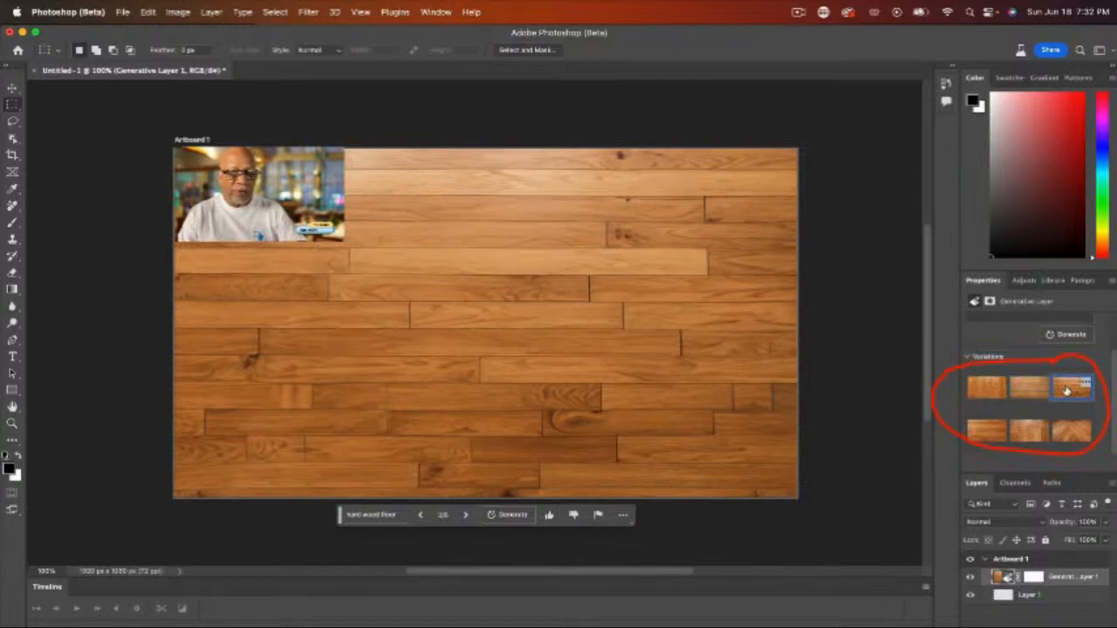
pyautogui.click(987, 434)
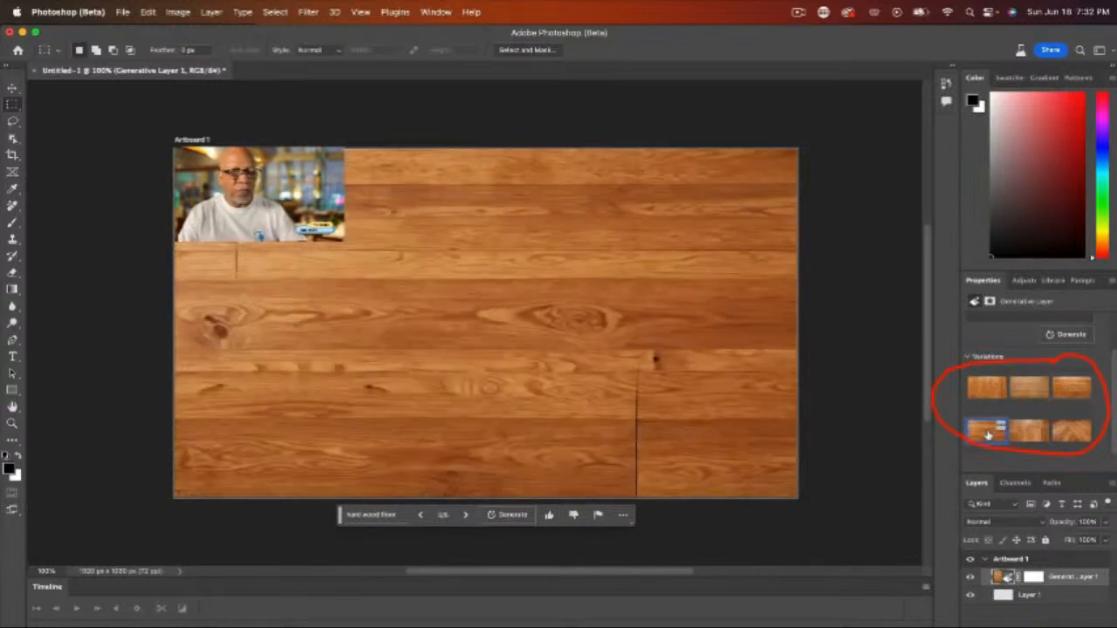
pyautogui.click(1029, 432)
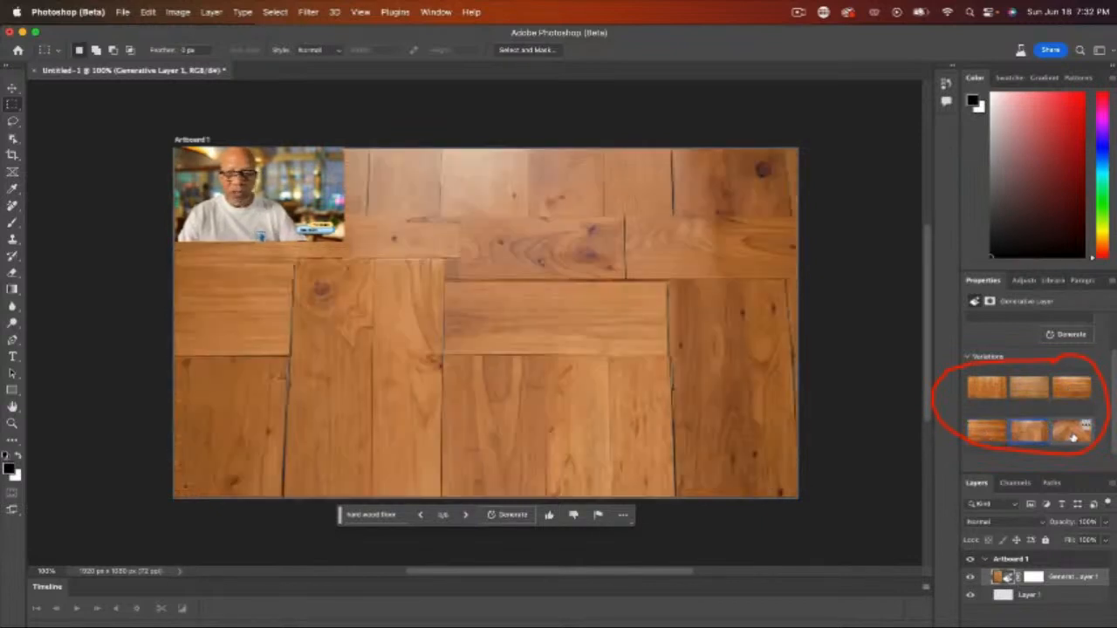
pyautogui.click(1073, 434)
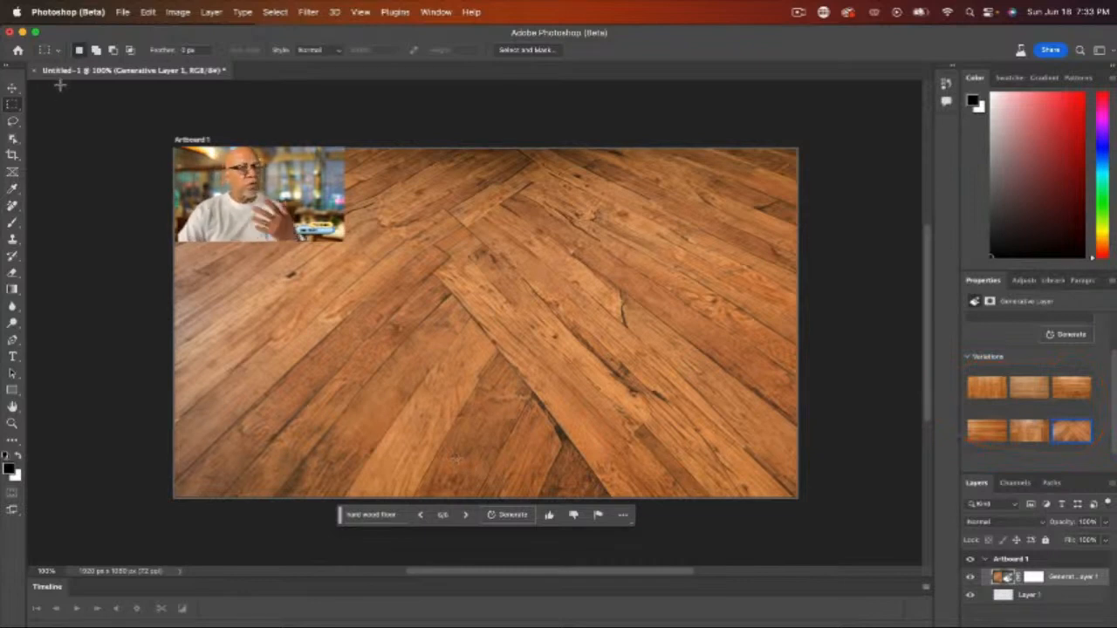
# Lasso a large round area on the lower-left floor, generate a "fashion hat" in it, and choose the third variation
pyautogui.click(13, 121)
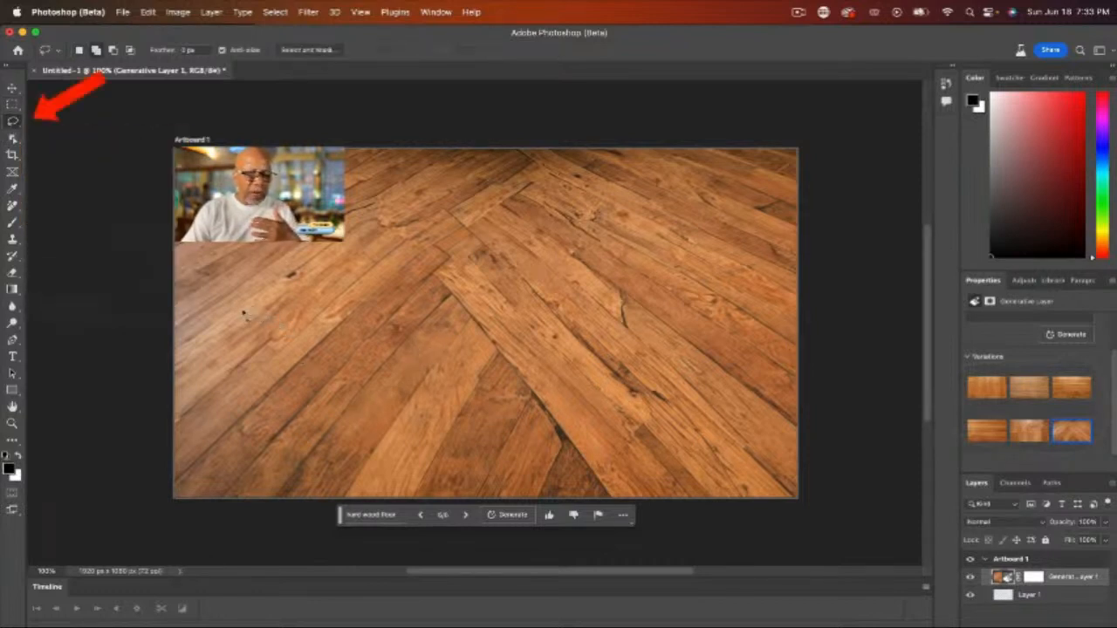
pyautogui.moveTo(310, 318)
pyautogui.mouseDown()
pyautogui.moveTo(252, 349)
pyautogui.moveTo(235, 381)
pyautogui.moveTo(234, 437)
pyautogui.moveTo(247, 454)
pyautogui.moveTo(306, 486)
pyautogui.moveTo(407, 491)
pyautogui.moveTo(462, 458)
pyautogui.moveTo(473, 421)
pyautogui.moveTo(445, 316)
pyautogui.moveTo(375, 288)
pyautogui.moveTo(306, 316)
pyautogui.mouseUp()
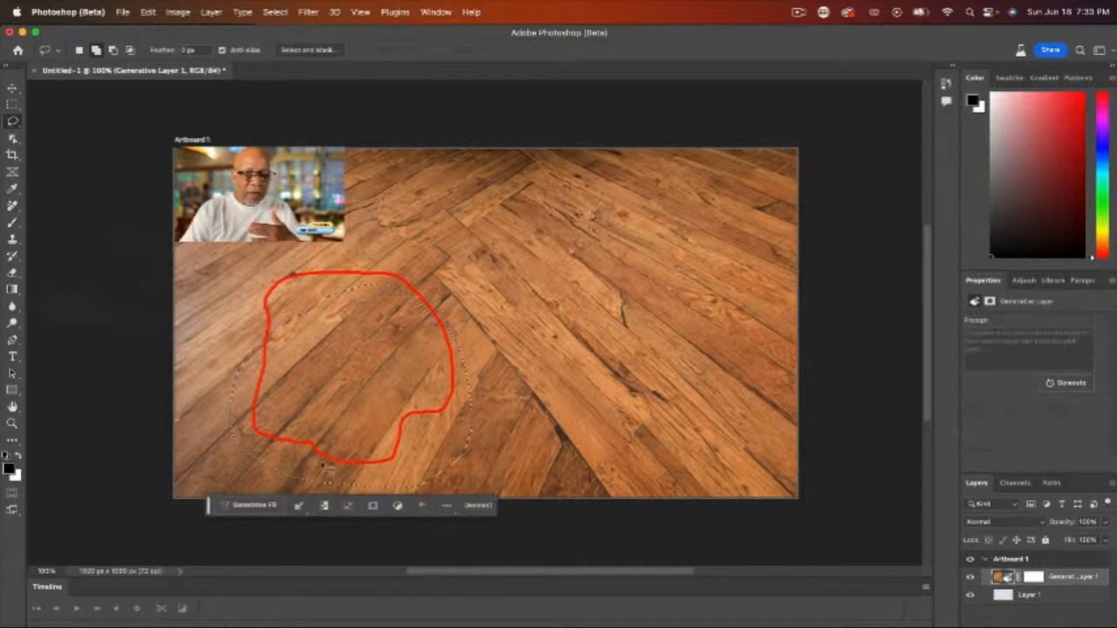
pyautogui.click(246, 510)
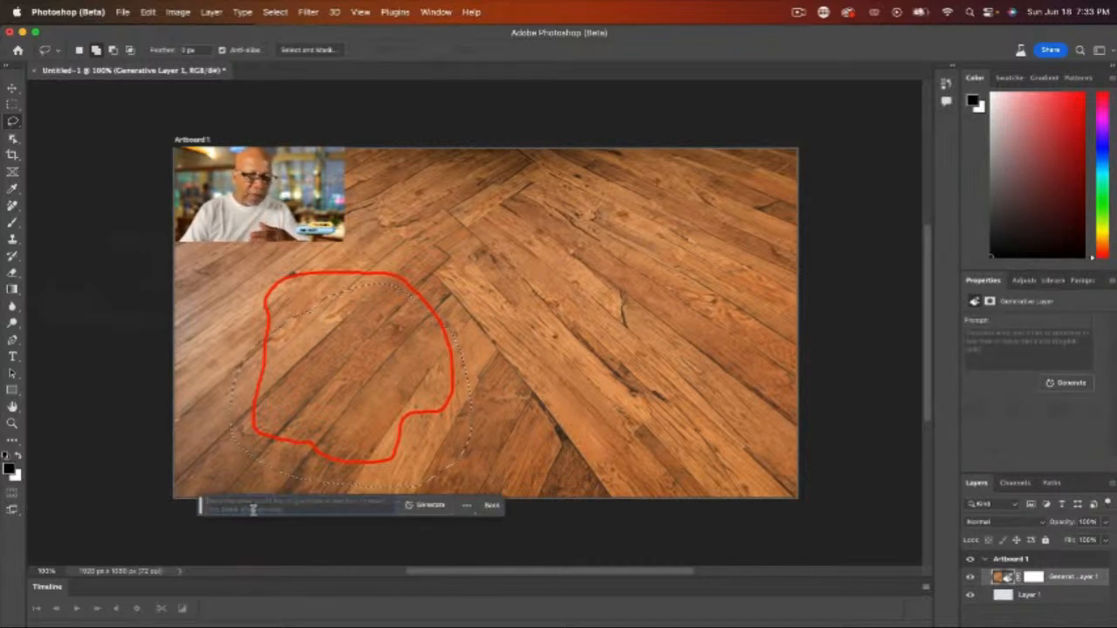
pyautogui.write('bench hat')
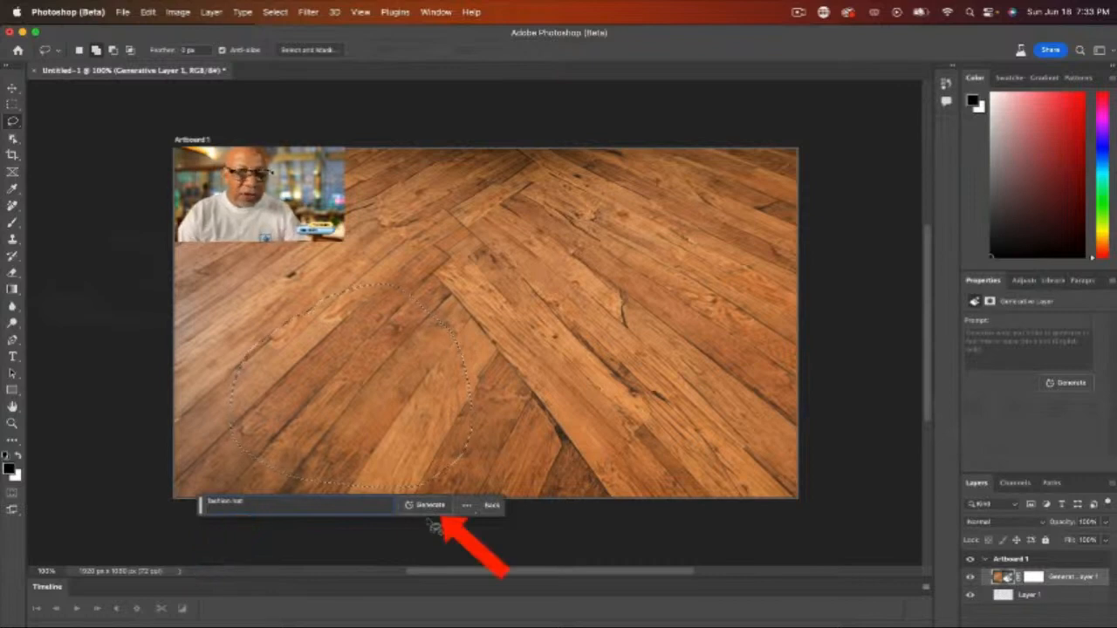
pyautogui.click(429, 505)
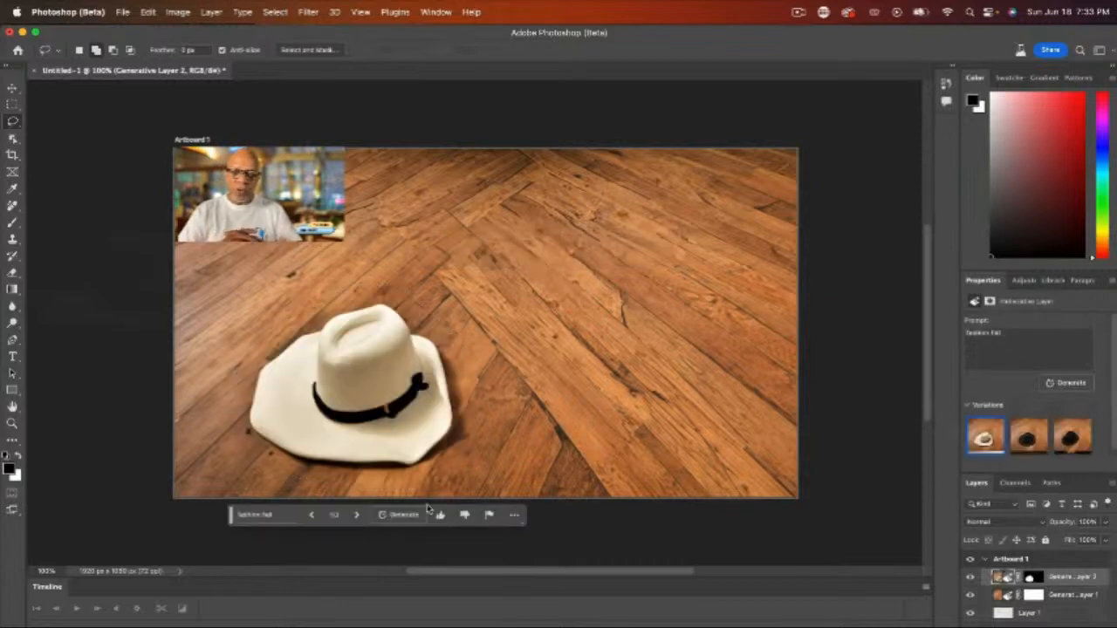
pyautogui.click(1031, 441)
pyautogui.click(1076, 441)
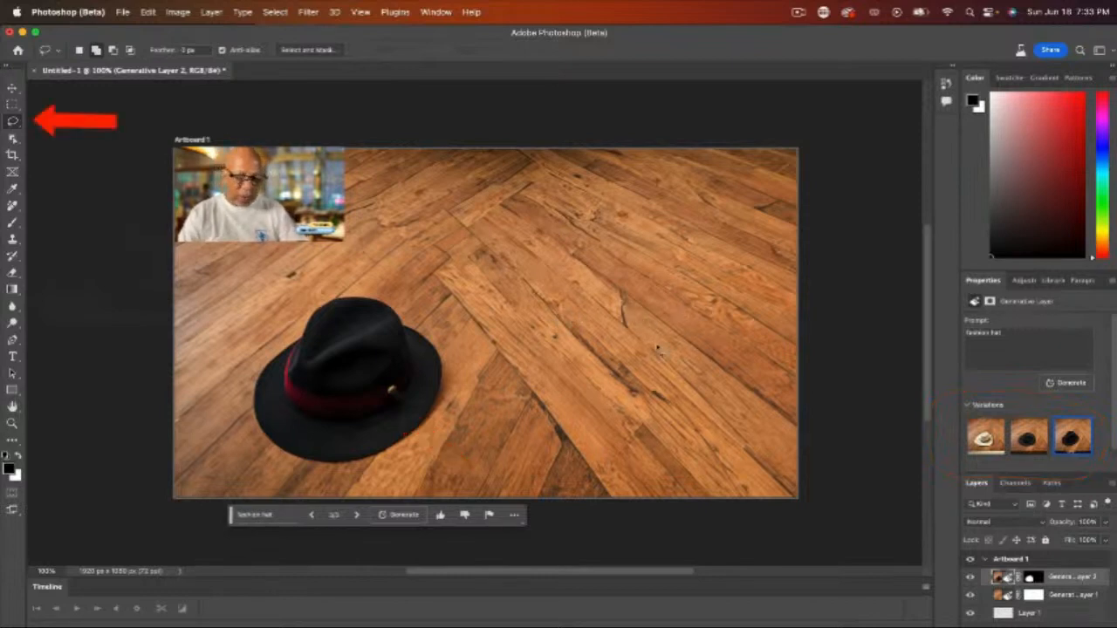
# Lasso a round floor area to the right of the hat, generate "fashion gloves" in it, and choose the third variation
pyautogui.moveTo(682, 308)
pyautogui.mouseDown()
pyautogui.moveTo(613, 303)
pyautogui.moveTo(558, 341)
pyautogui.moveTo(553, 397)
pyautogui.moveTo(585, 452)
pyautogui.mouseUp()
pyautogui.moveTo(650, 465)
pyautogui.mouseDown()
pyautogui.moveTo(691, 452)
pyautogui.moveTo(726, 413)
pyautogui.moveTo(736, 362)
pyautogui.mouseUp()
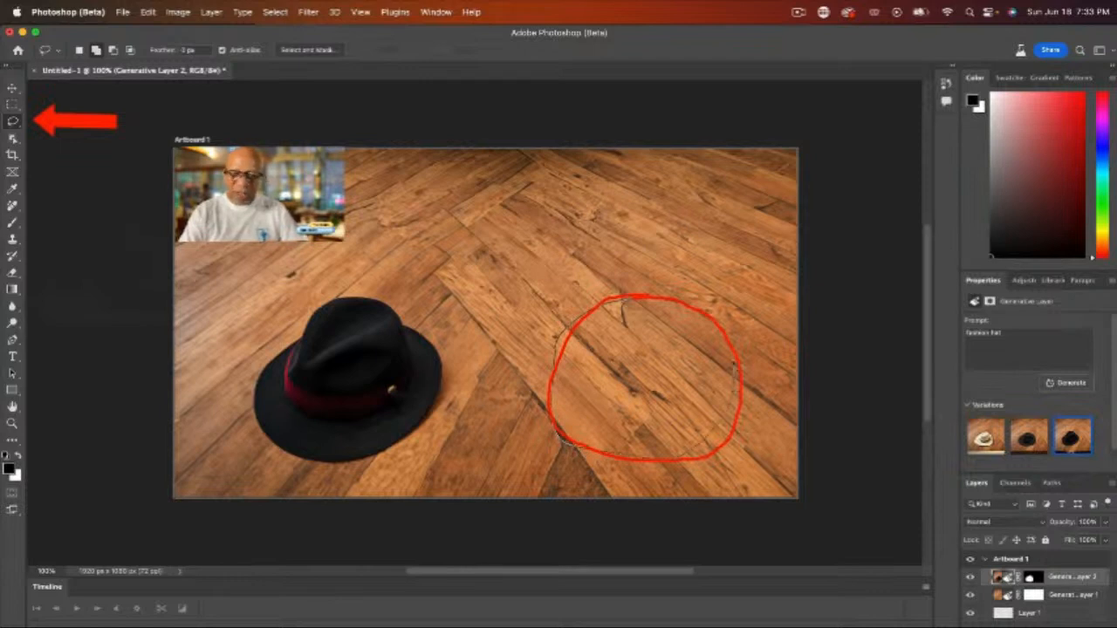
pyautogui.moveTo(698, 303); pyautogui.dragTo(689, 301)
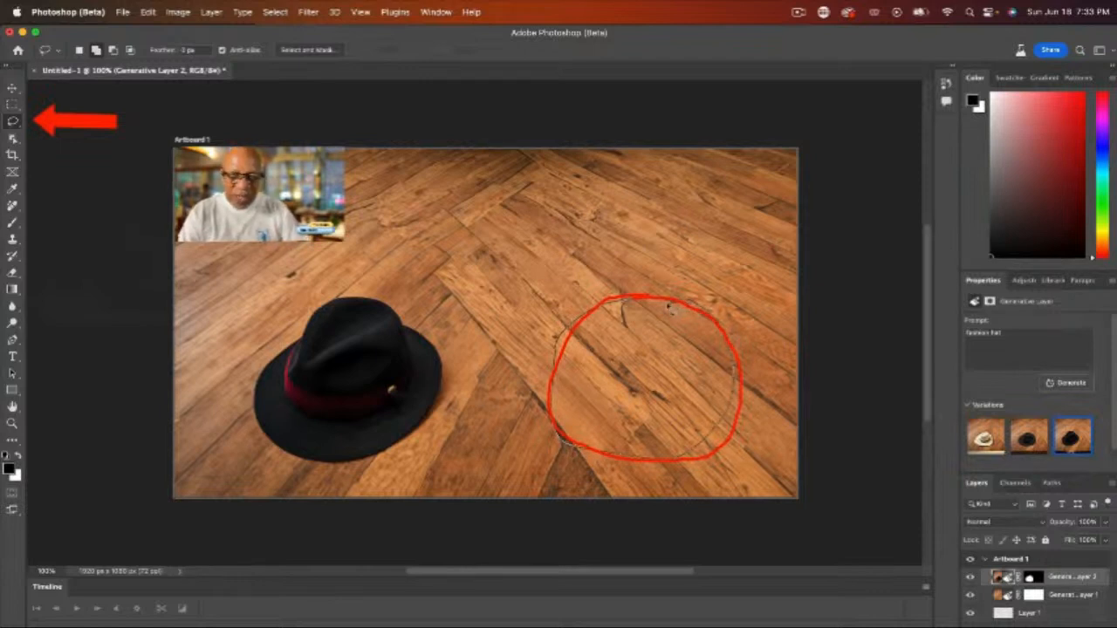
pyautogui.moveTo(668, 308); pyautogui.dragTo(661, 304)
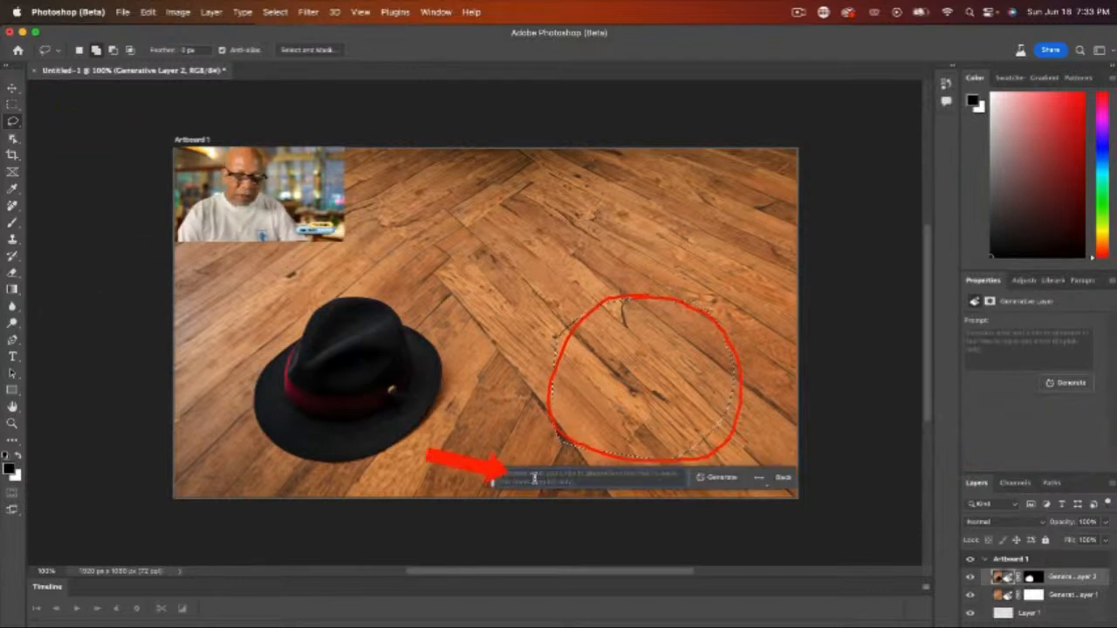
pyautogui.click(534, 478)
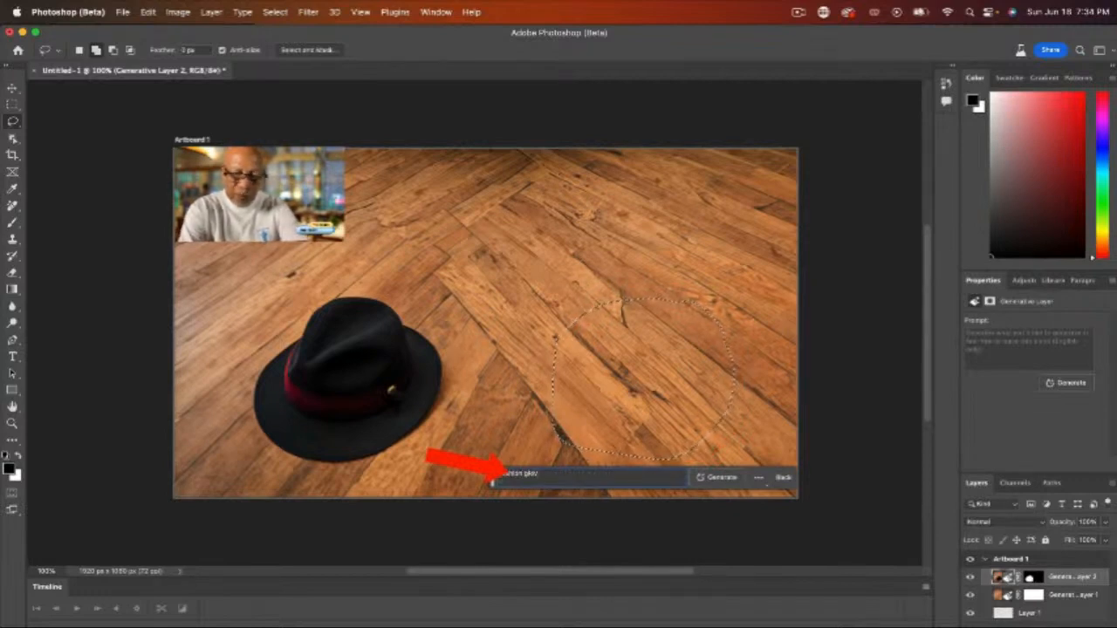
pyautogui.click(717, 478)
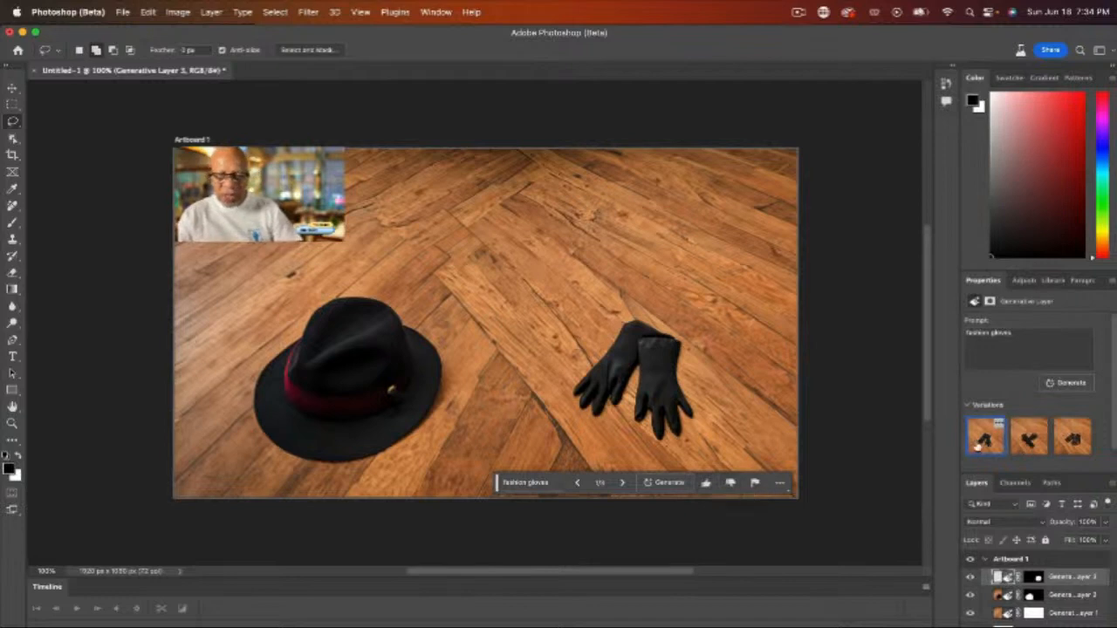
pyautogui.click(1031, 439)
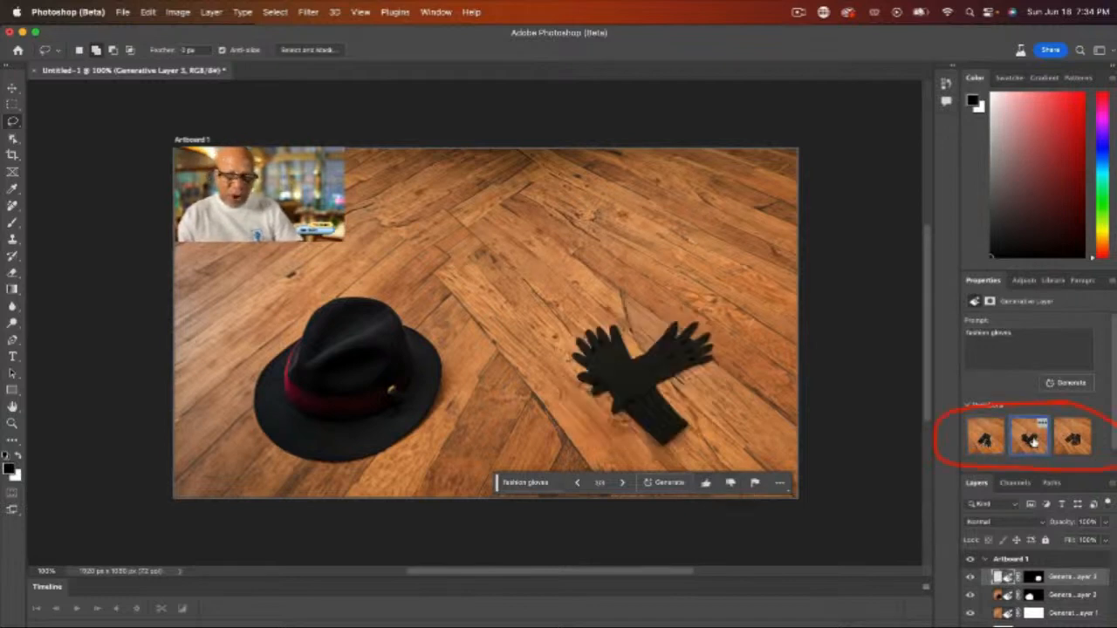
pyautogui.click(1070, 445)
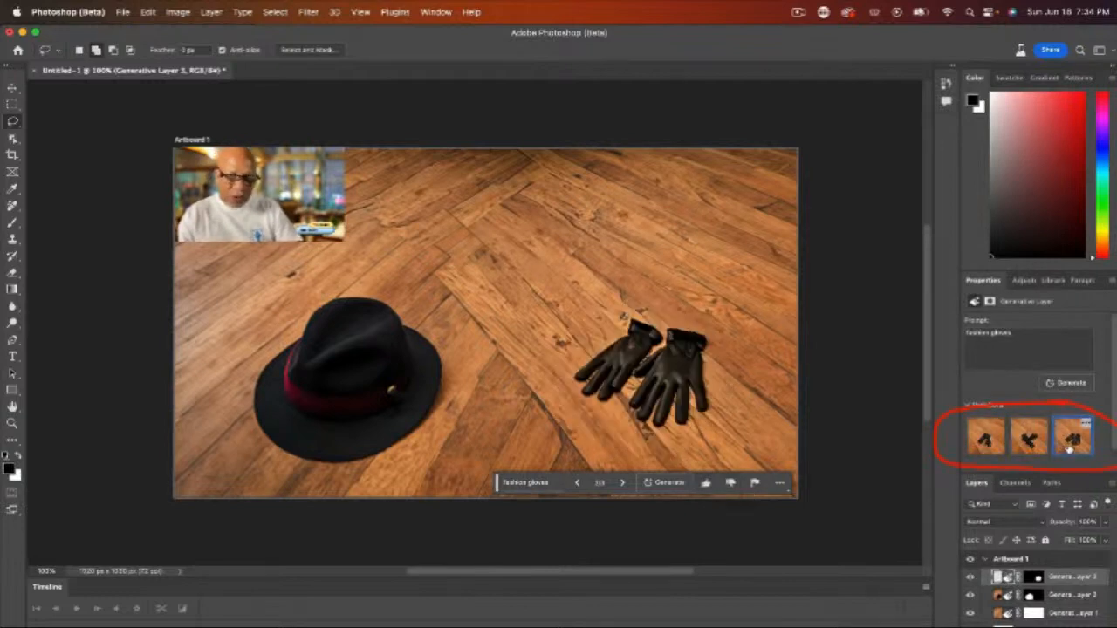
# Lasso a round floor area between and above the hat and gloves, and generate "fashion socks" in it
pyautogui.scroll(-1, 513, 384)
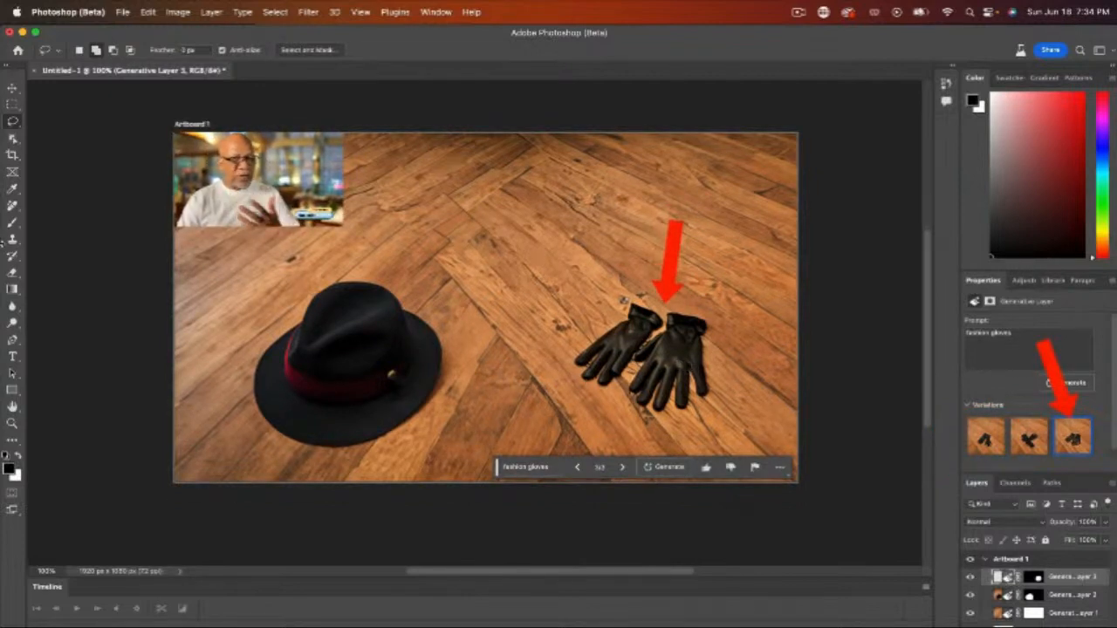
pyautogui.scroll(-1, 50, 136)
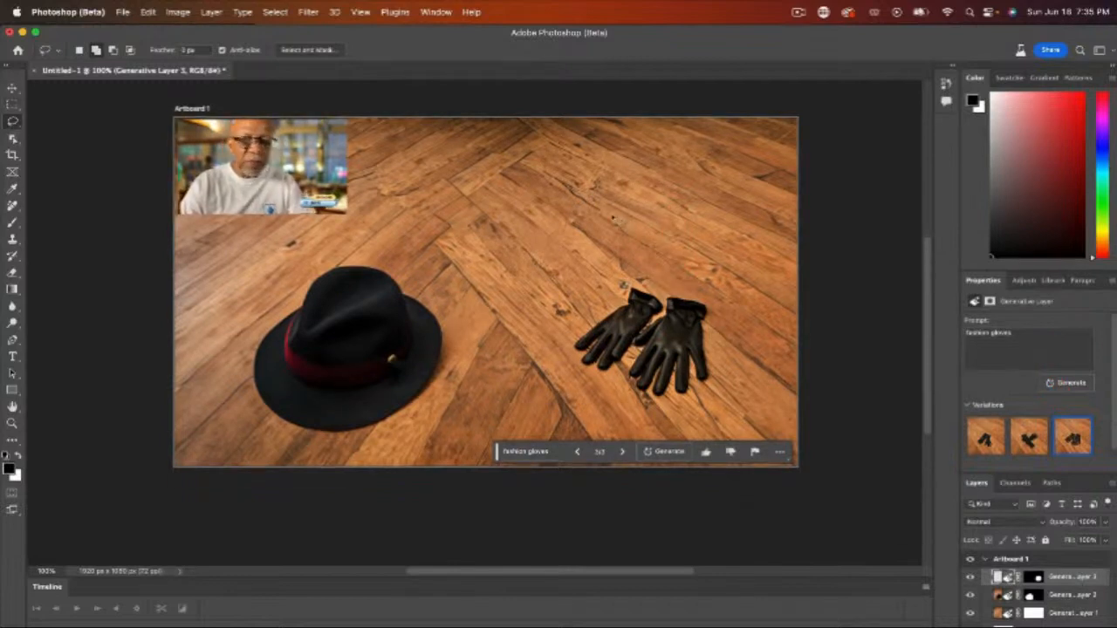
pyautogui.moveTo(515, 159); pyautogui.dragTo(517, 157)
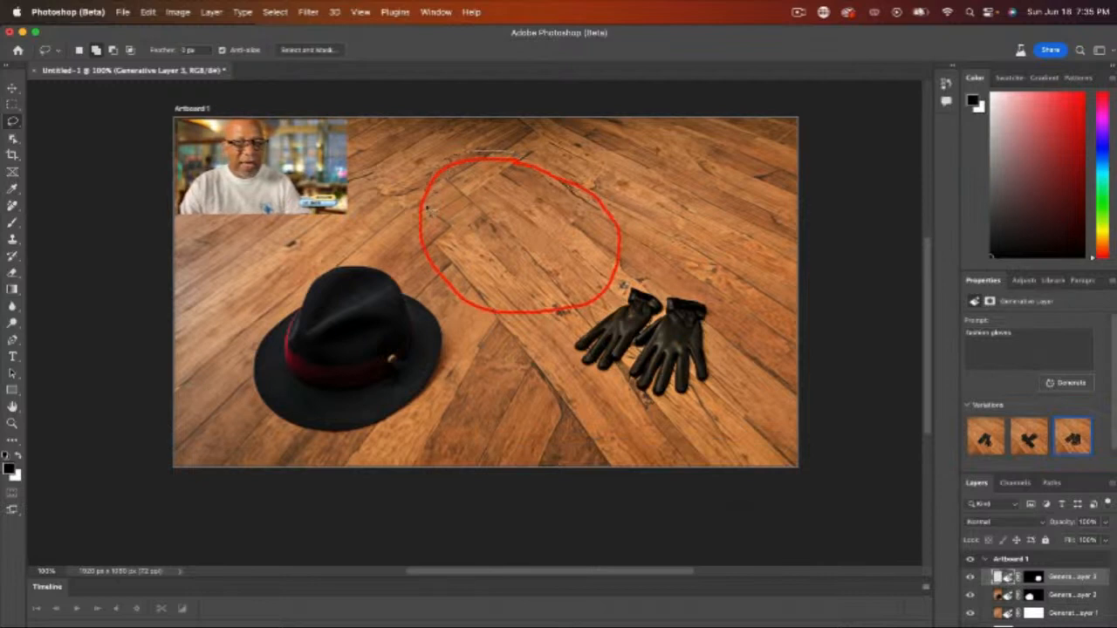
pyautogui.moveTo(428, 210)
pyautogui.mouseDown()
pyautogui.moveTo(484, 301)
pyautogui.moveTo(534, 304)
pyautogui.moveTo(575, 279)
pyautogui.moveTo(600, 231)
pyautogui.moveTo(580, 180)
pyautogui.moveTo(515, 158)
pyautogui.mouseUp()
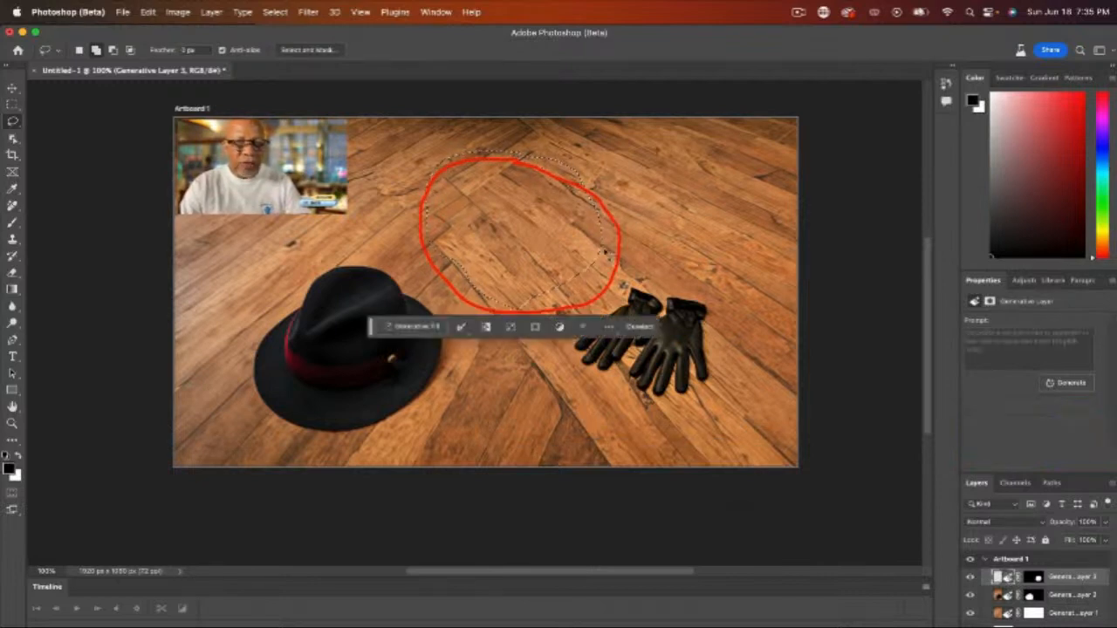
pyautogui.click(401, 326)
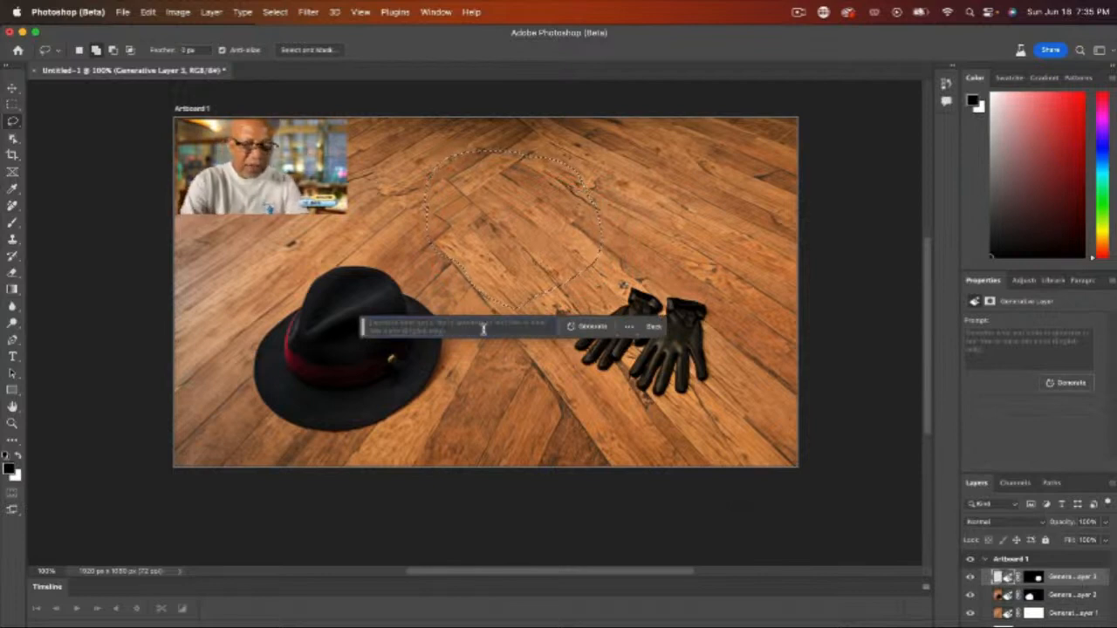
pyautogui.write('beach')
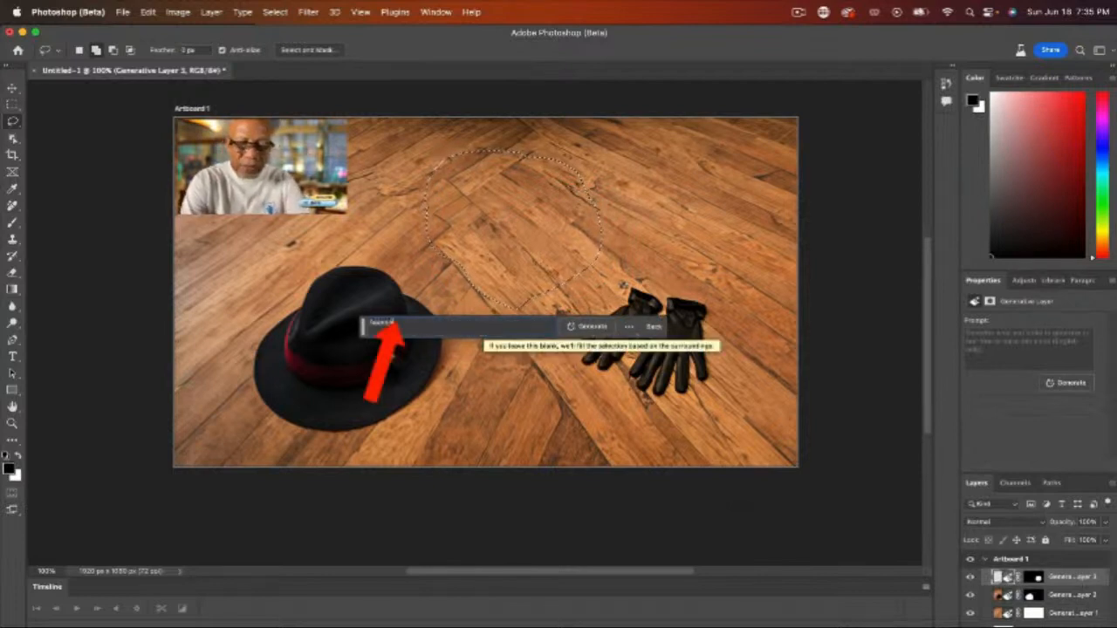
pyautogui.write('tem')
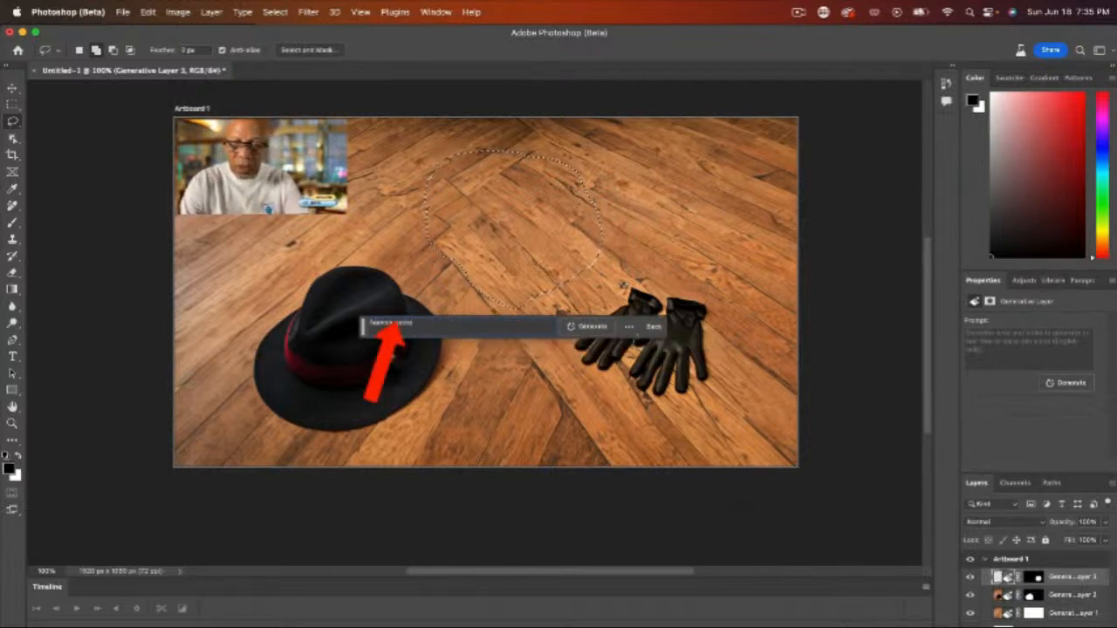
pyautogui.click(588, 327)
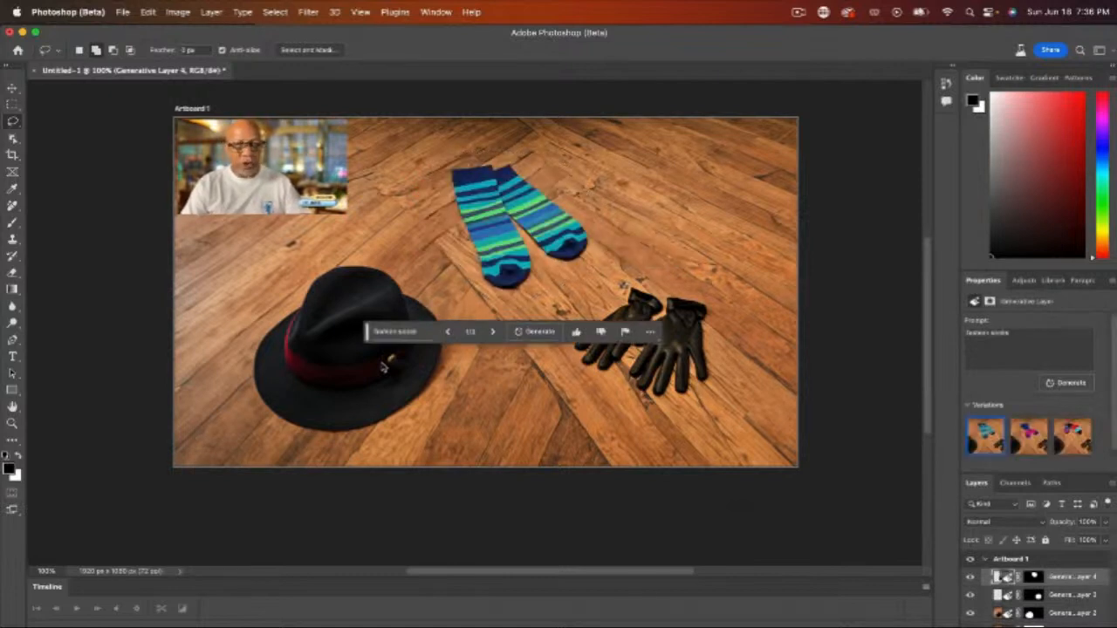
# Compare the second and third sock variations on the artboard, ending on the blue and pink pair
pyautogui.click(1030, 437)
pyautogui.click(1075, 441)
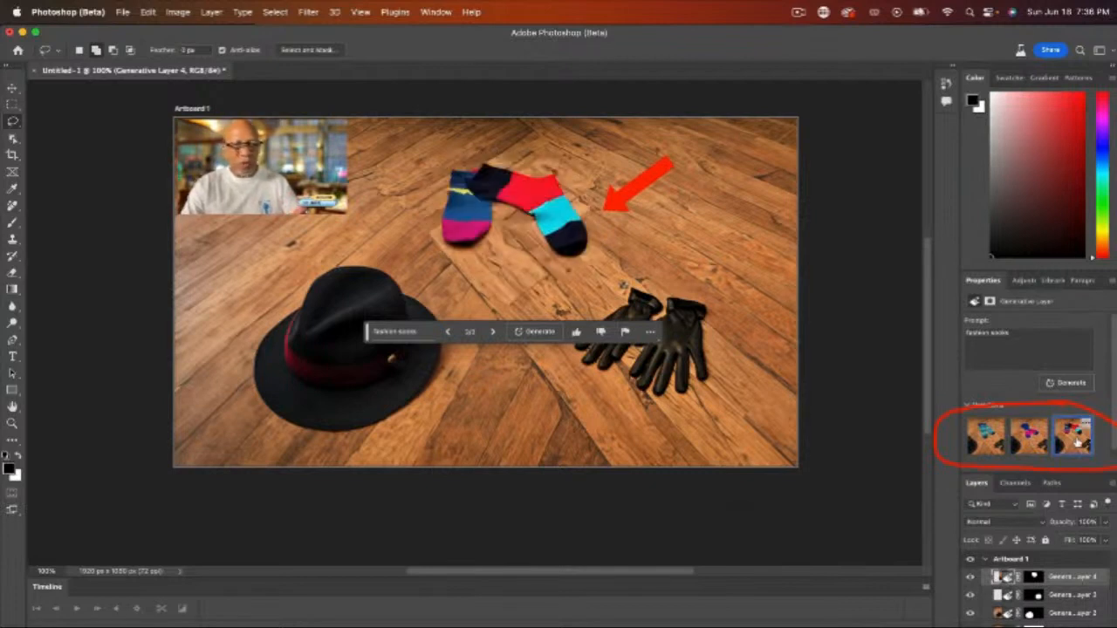
pyautogui.click(1031, 437)
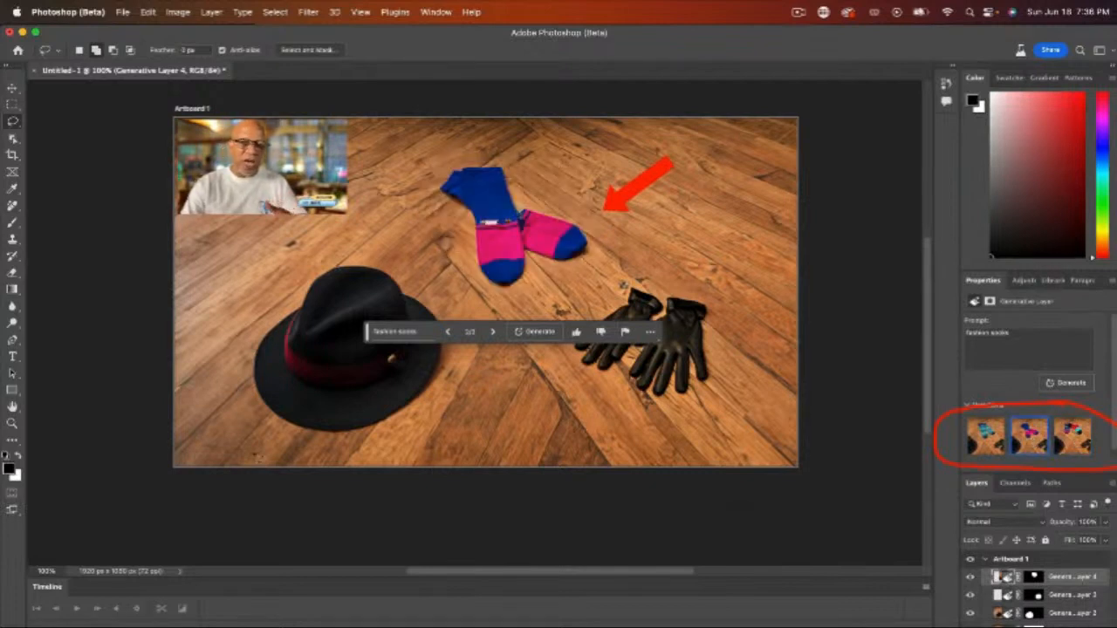
# Move the contextual task bar below the artboard and choose the third sock variation
pyautogui.scroll(-1, 485, 288)
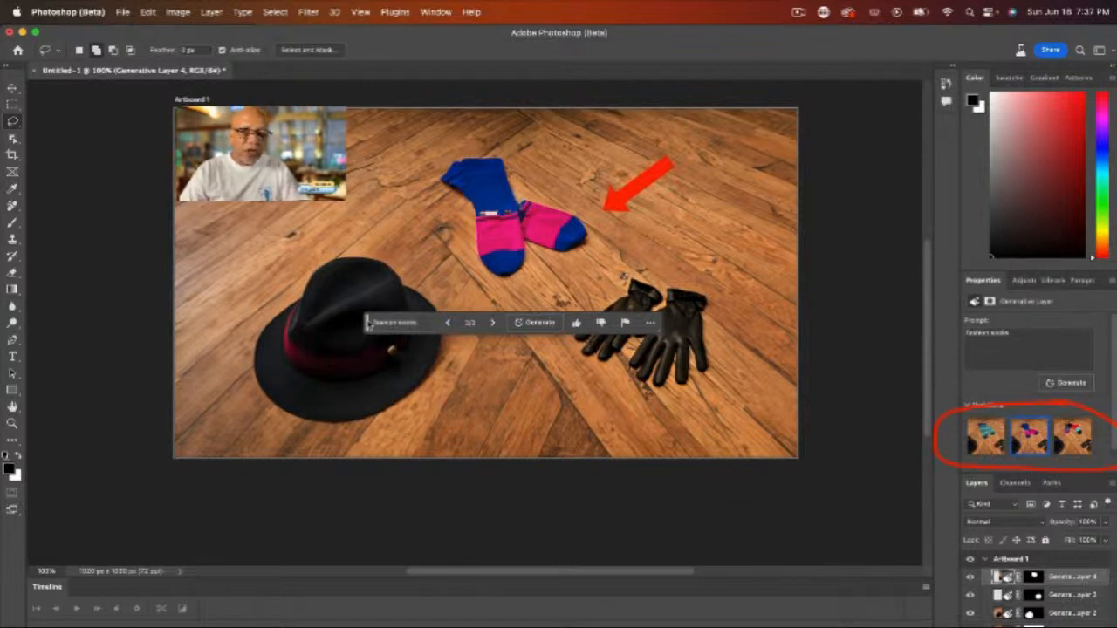
pyautogui.moveTo(368, 323); pyautogui.dragTo(193, 507)
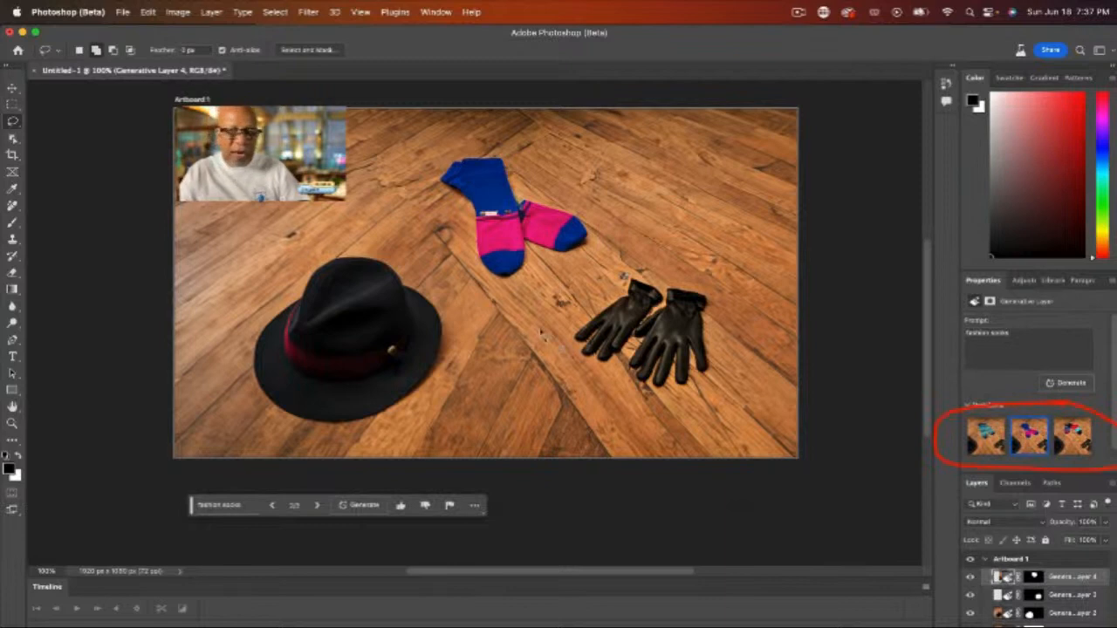
pyautogui.click(987, 440)
pyautogui.click(1073, 437)
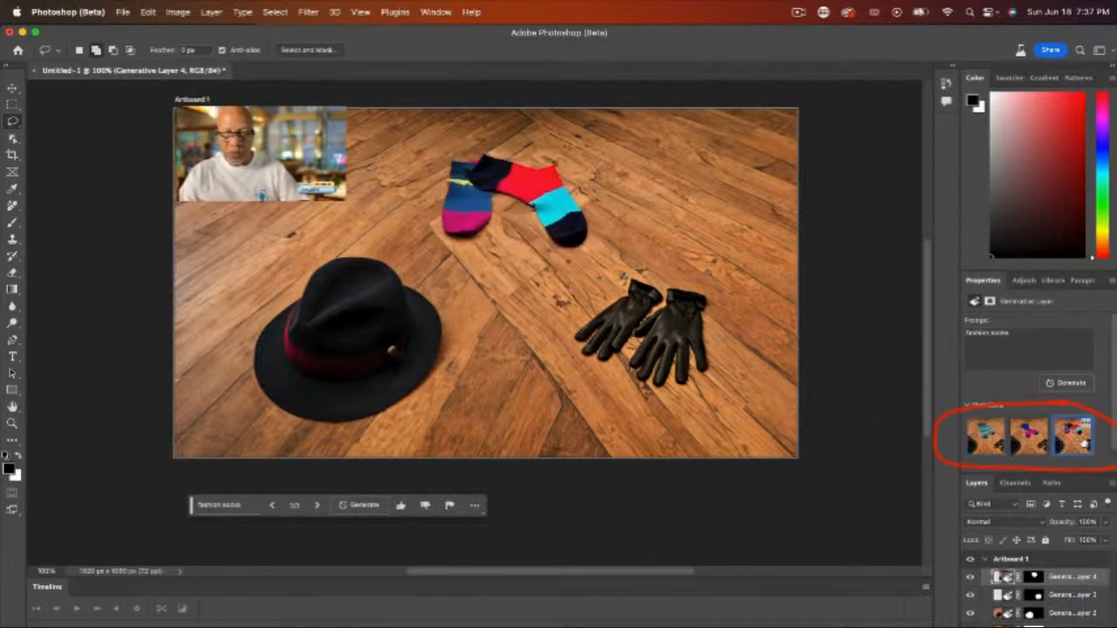
# Hide and show the generated layers one at a time to examine what each contributes to the scene
pyautogui.scroll(-1, 1047, 432)
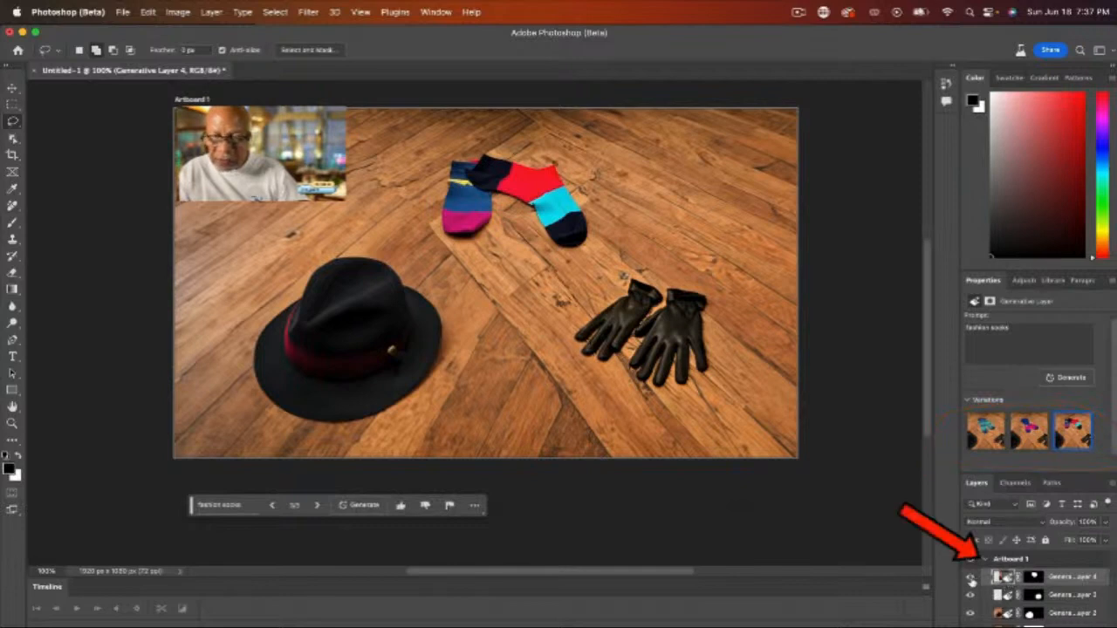
pyautogui.click(971, 577)
pyautogui.click(971, 578)
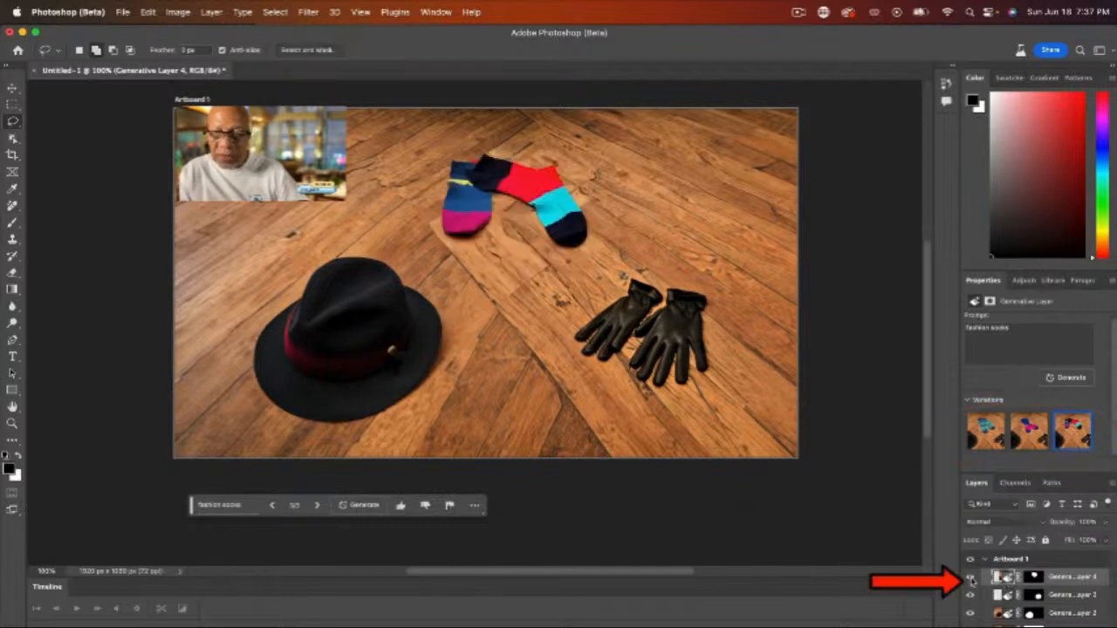
pyautogui.click(970, 596)
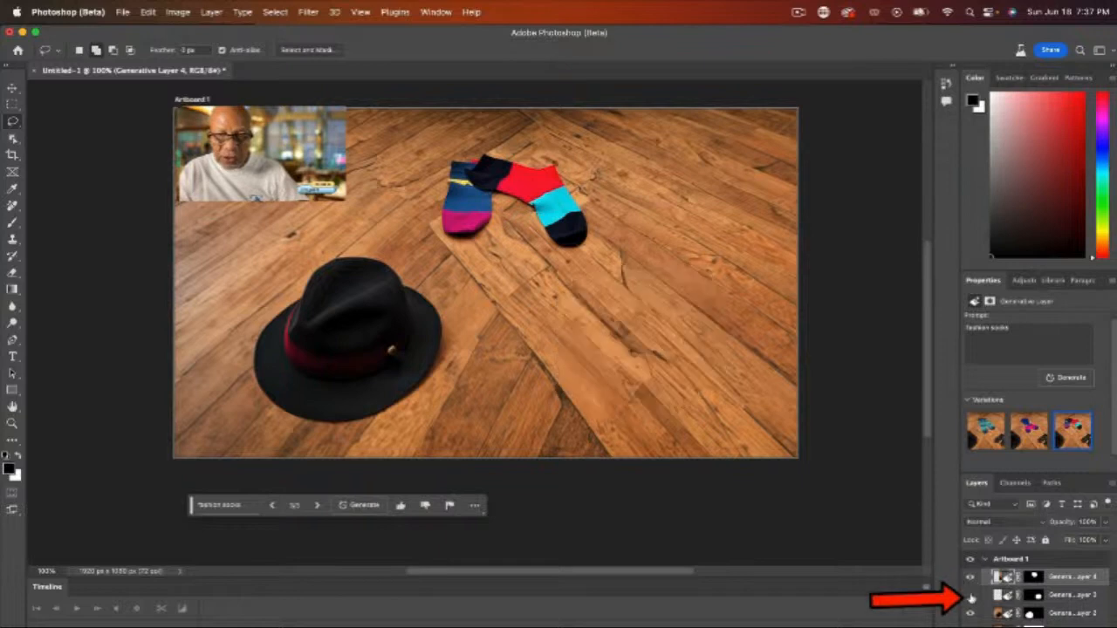
pyautogui.click(970, 595)
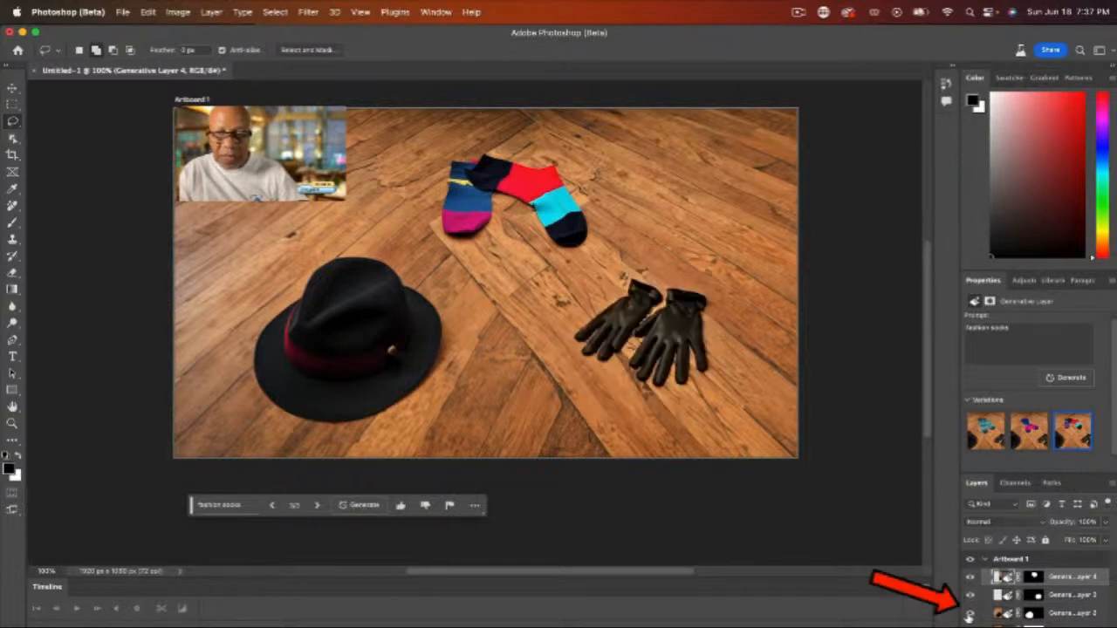
pyautogui.click(970, 614)
pyautogui.click(971, 614)
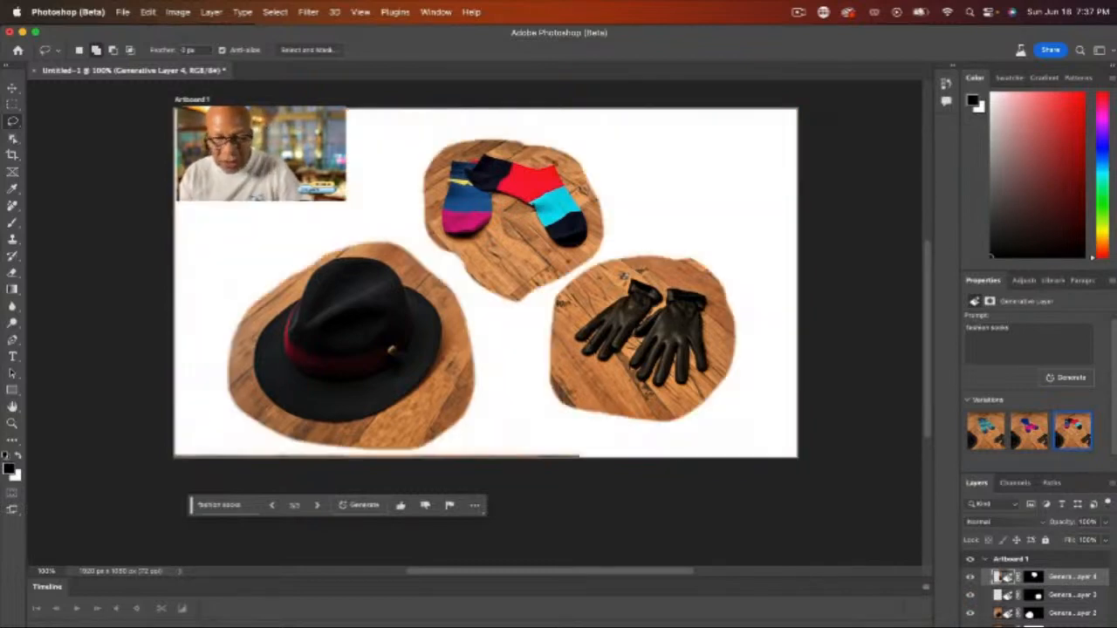
pyautogui.click(971, 614)
pyautogui.click(971, 615)
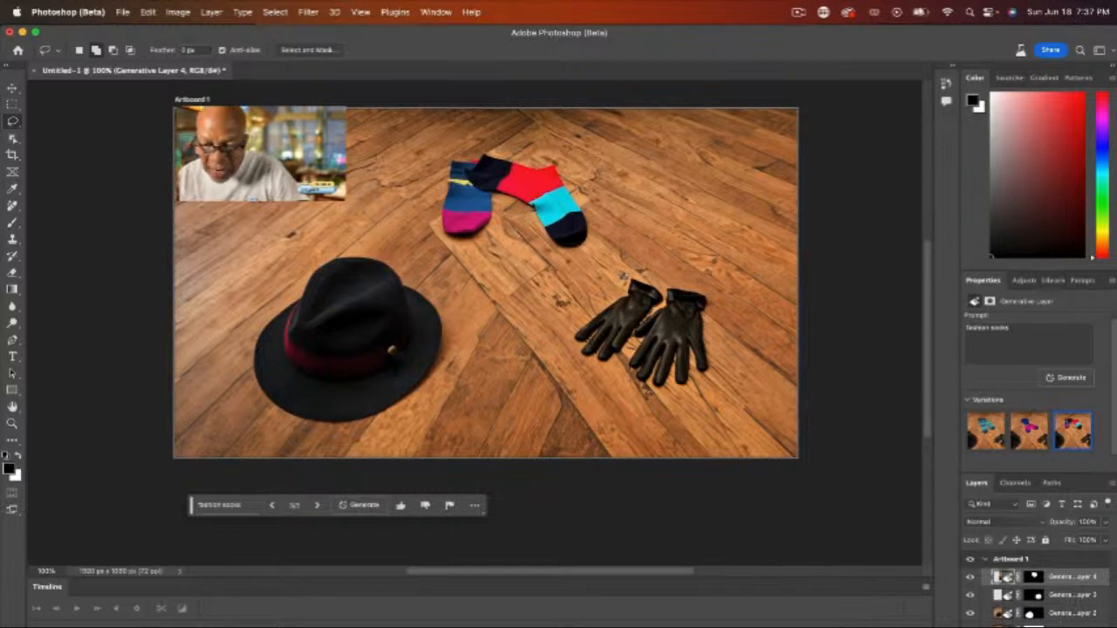
# On the fashion hat layer, lasso around the black hat and generate a "plaid hat" in its place
pyautogui.click(1011, 613)
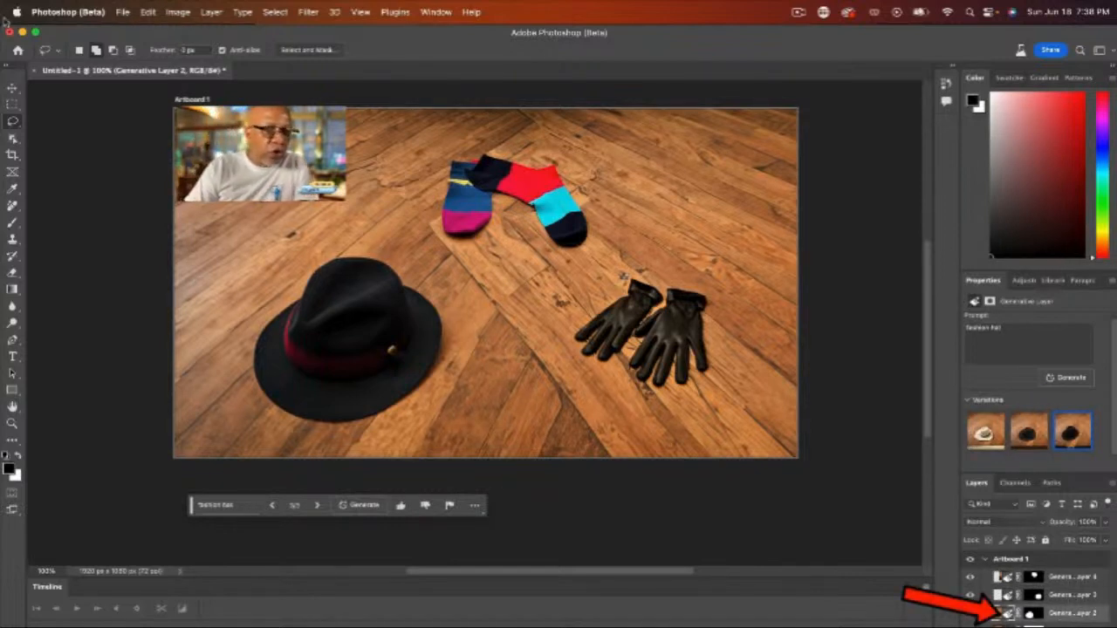
pyautogui.click(13, 122)
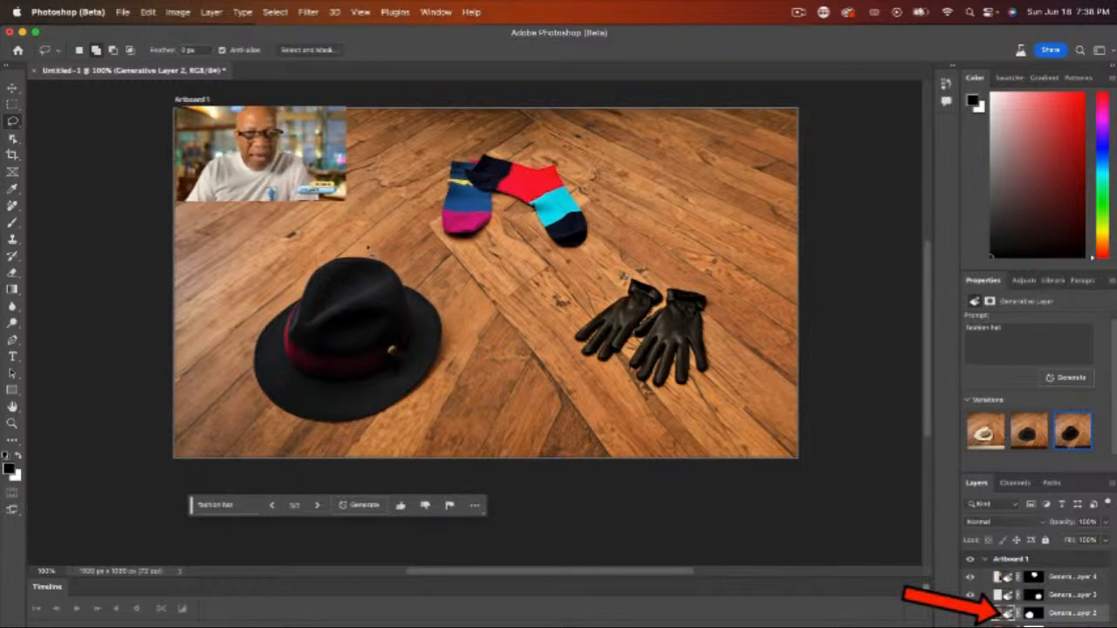
pyautogui.moveTo(287, 272)
pyautogui.mouseDown()
pyautogui.moveTo(244, 329)
pyautogui.moveTo(248, 416)
pyautogui.moveTo(285, 444)
pyautogui.moveTo(342, 441)
pyautogui.moveTo(430, 398)
pyautogui.moveTo(454, 380)
pyautogui.moveTo(461, 352)
pyautogui.moveTo(457, 299)
pyautogui.moveTo(357, 250)
pyautogui.mouseUp()
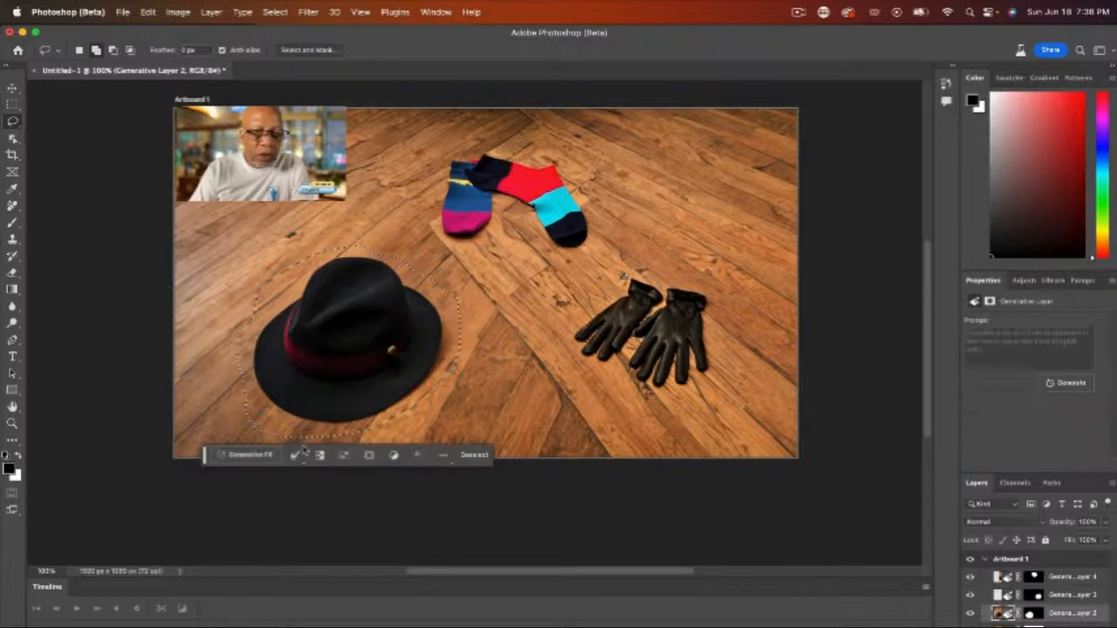
pyautogui.click(237, 457)
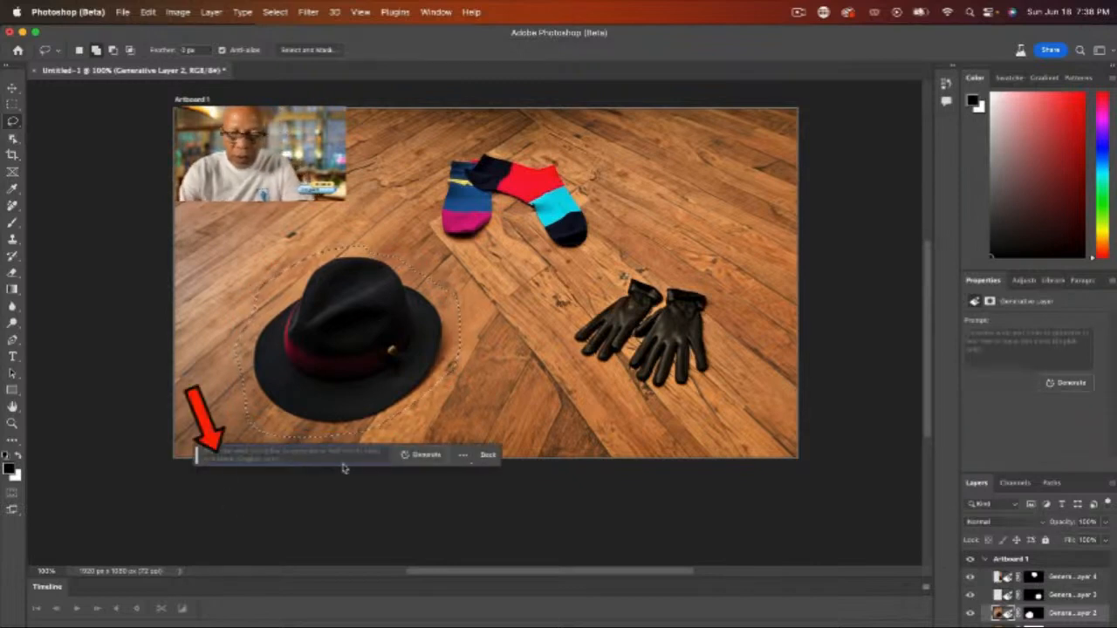
pyautogui.write('baseball')
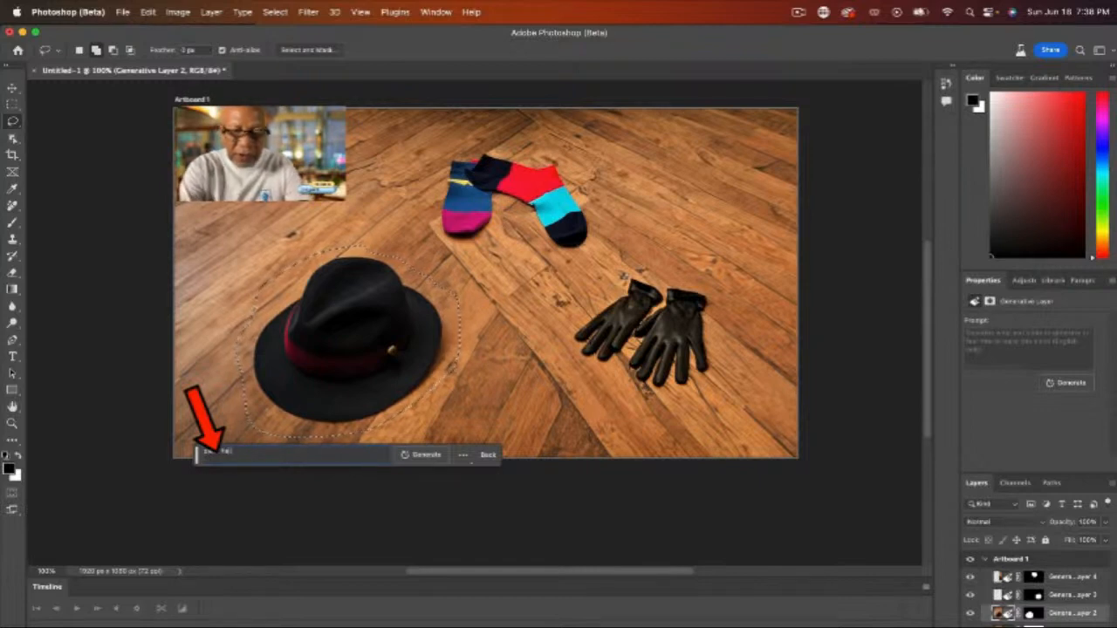
pyautogui.press('Return')
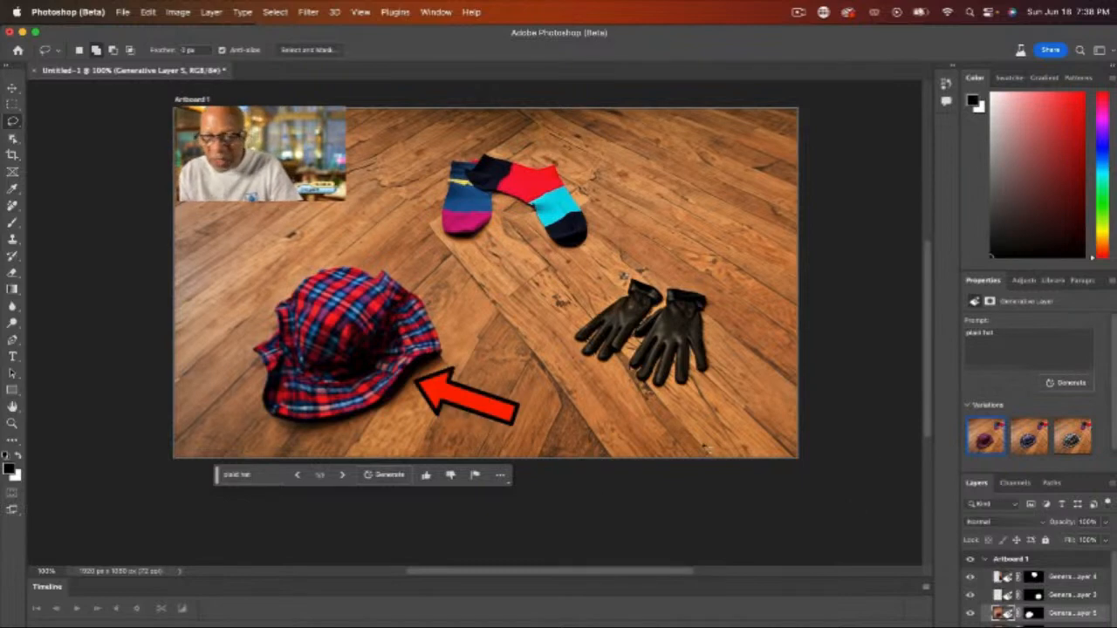
# Preview the plaid hat variations and choose the third one, then shift the contextual task bar away from the artboard
pyautogui.click(1028, 441)
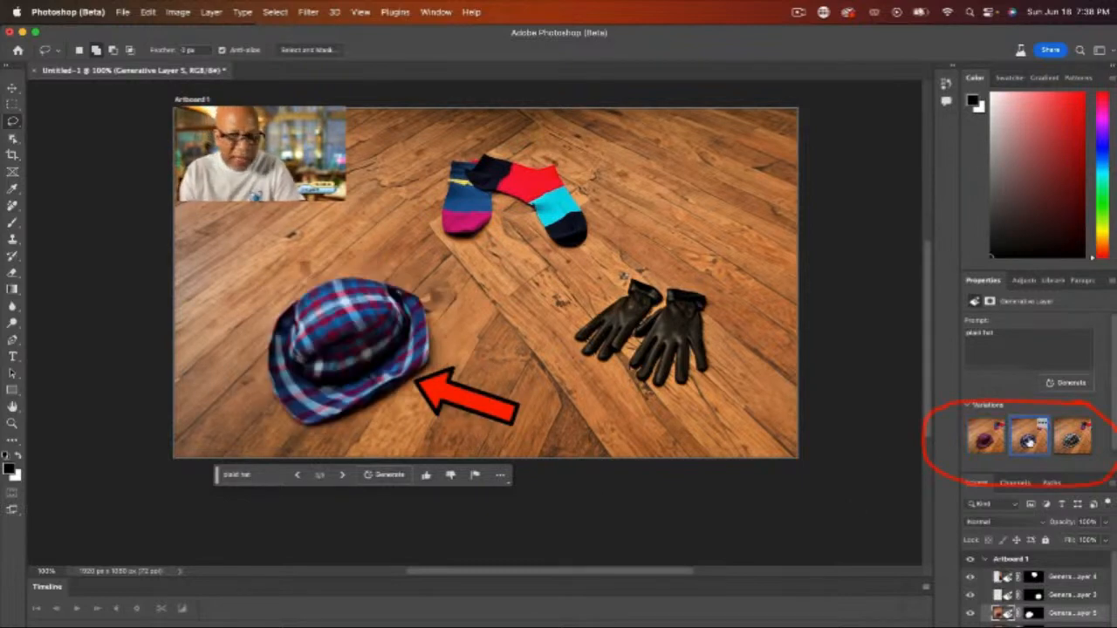
pyautogui.click(1073, 442)
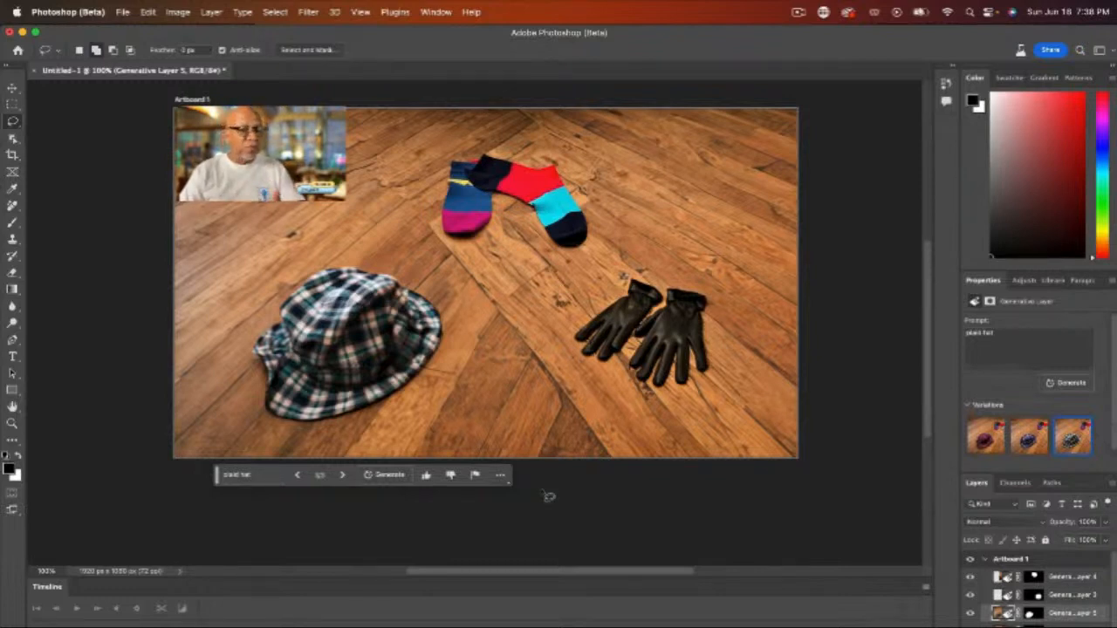
pyautogui.moveTo(218, 478)
pyautogui.mouseDown()
pyautogui.moveTo(148, 513)
pyautogui.moveTo(182, 492)
pyautogui.mouseUp()
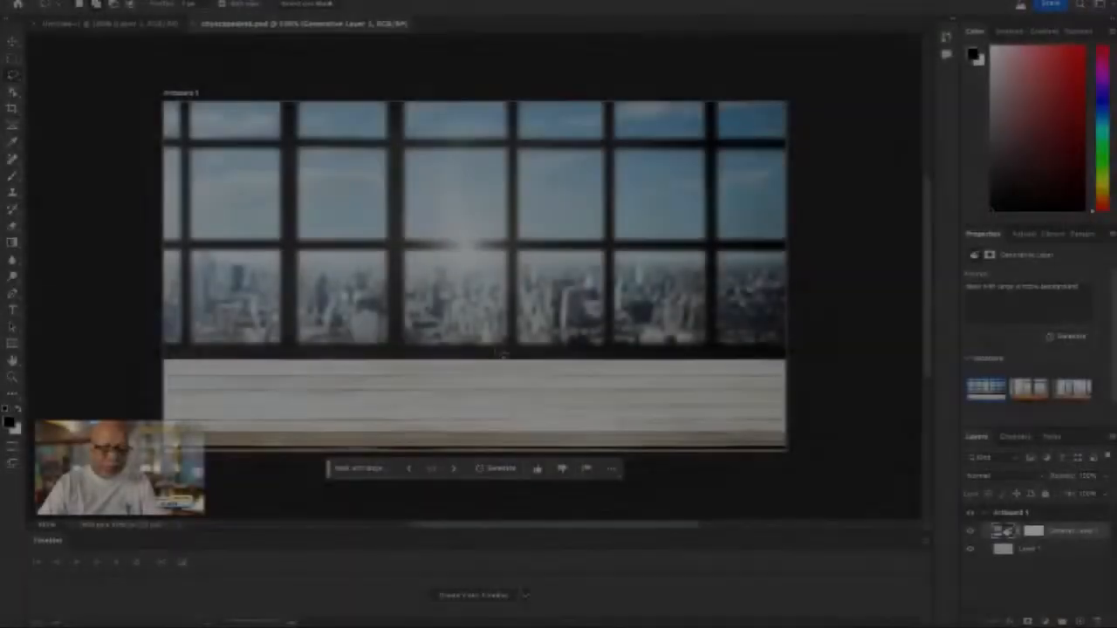
# Zoom out to 50% and move the contextual task bar clear of the cityscape desk artboard
pyautogui.scroll(-3, 451, 324)
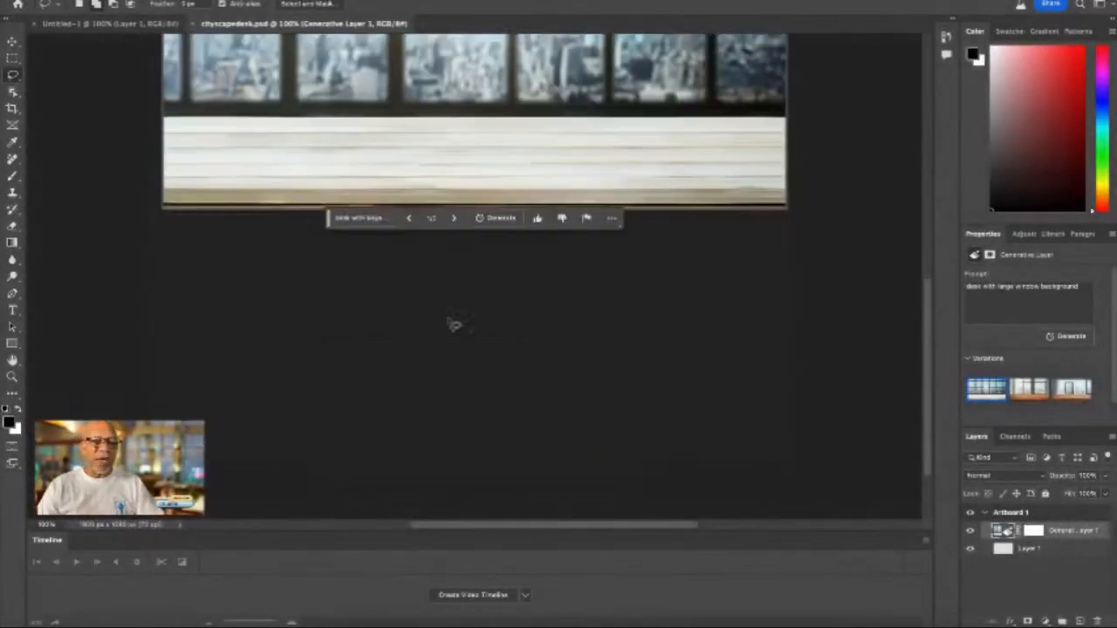
pyautogui.scroll(3, 450, 324)
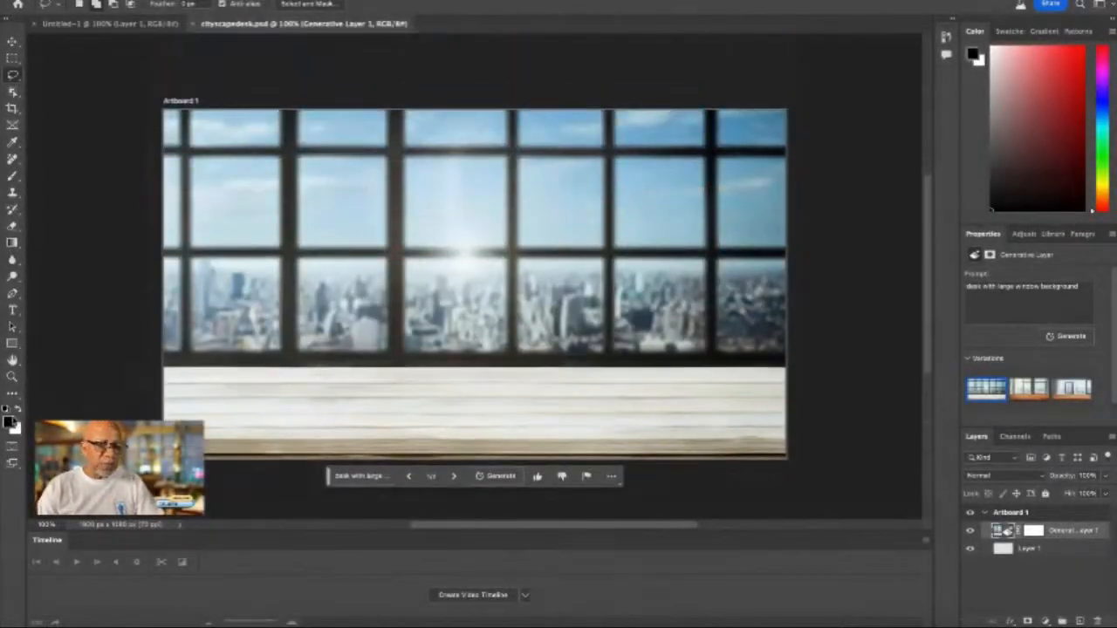
pyautogui.click(12, 377)
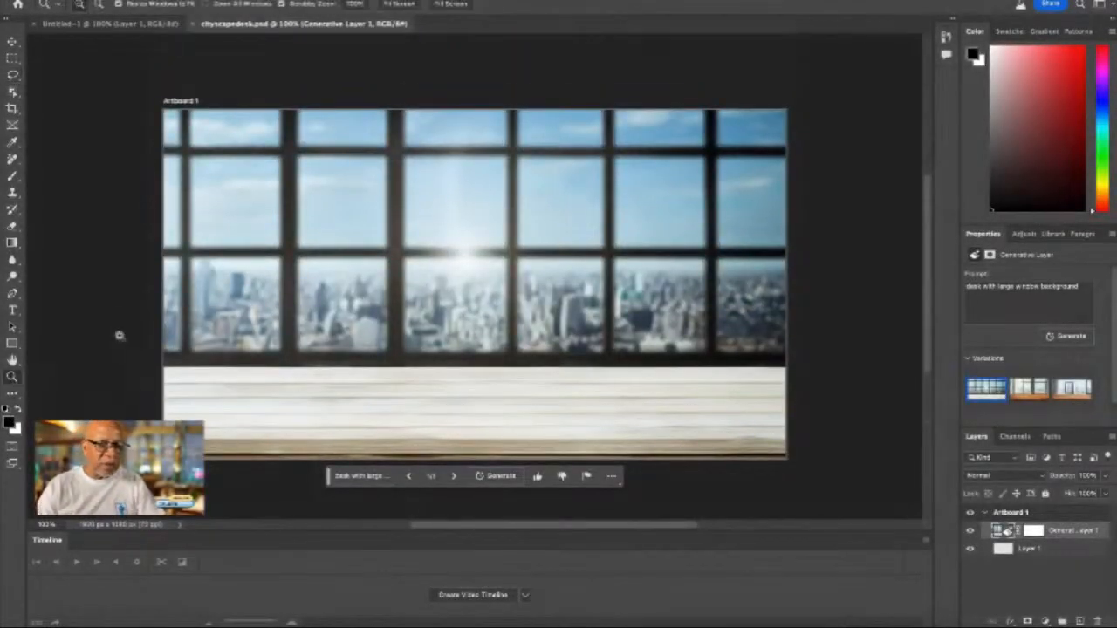
pyautogui.keyDown('alt'); pyautogui.click(461, 279); pyautogui.keyUp('alt')
pyautogui.keyDown('alt'); pyautogui.click(489, 291); pyautogui.keyUp('alt')
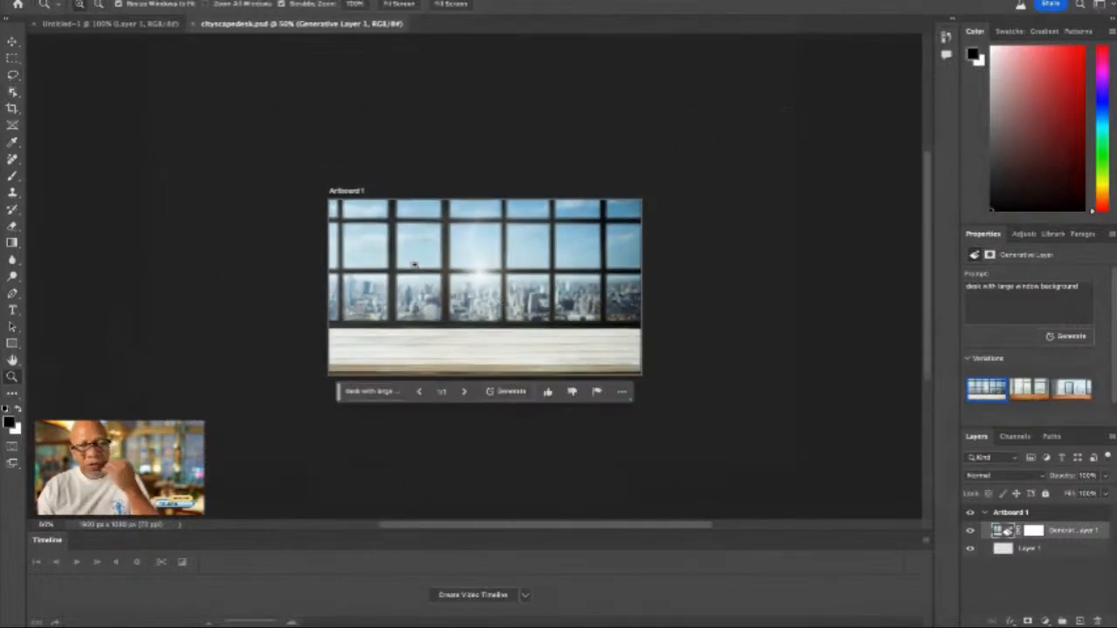
pyautogui.click(13, 42)
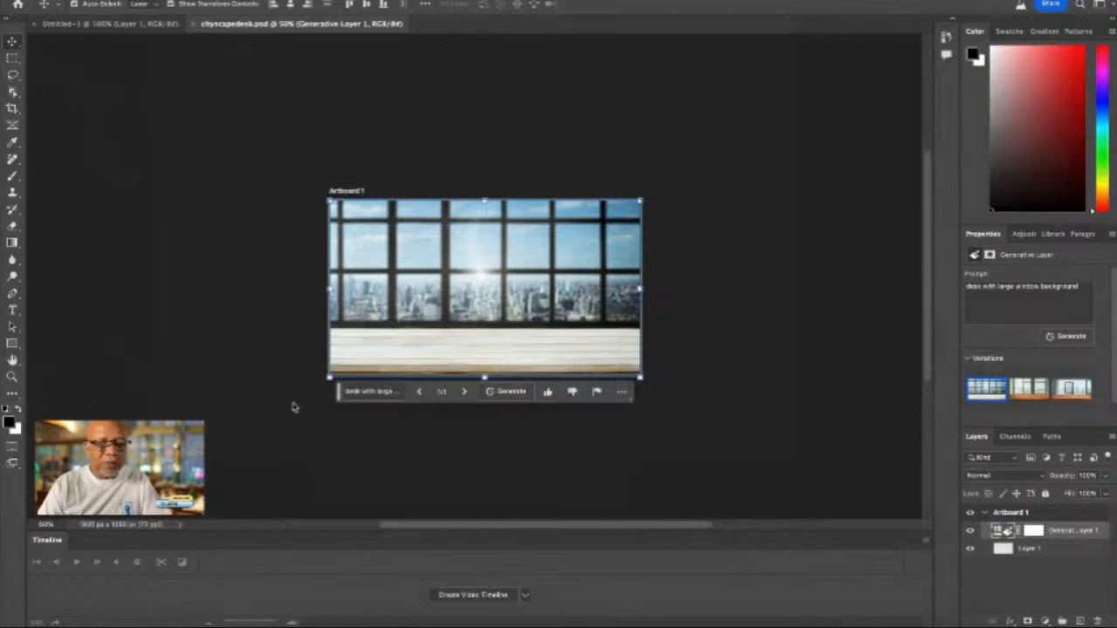
pyautogui.moveTo(337, 396); pyautogui.dragTo(388, 477)
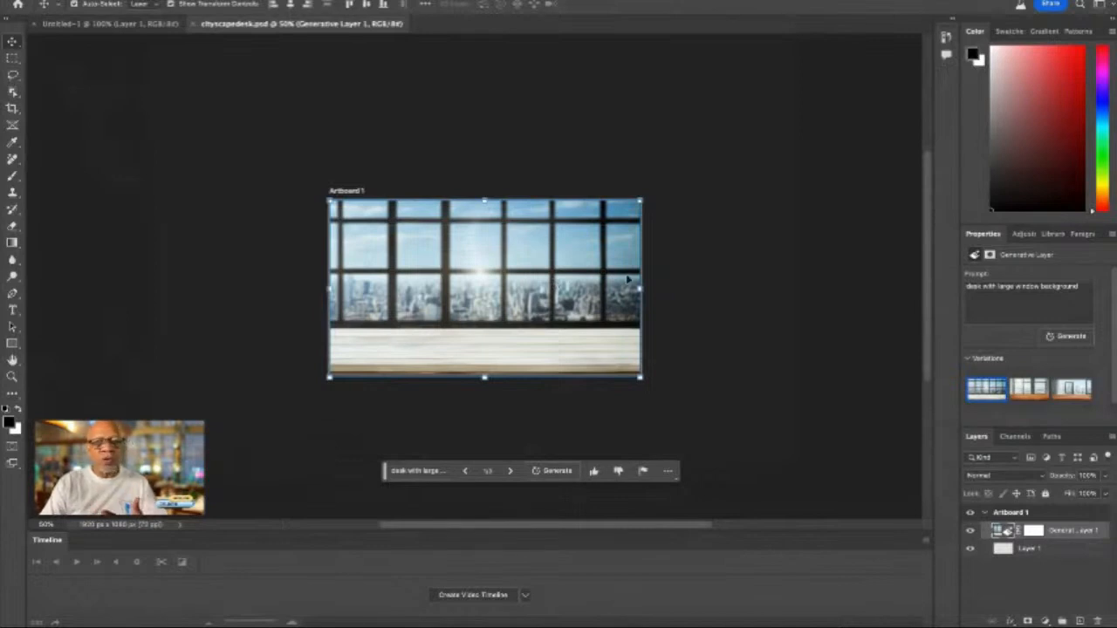
# Extend the artboard on its right side with the Crop tool to about 2,800 px wide
pyautogui.moveTo(641, 287)
pyautogui.mouseDown()
pyautogui.moveTo(490, 299)
pyautogui.moveTo(639, 307)
pyautogui.mouseUp()
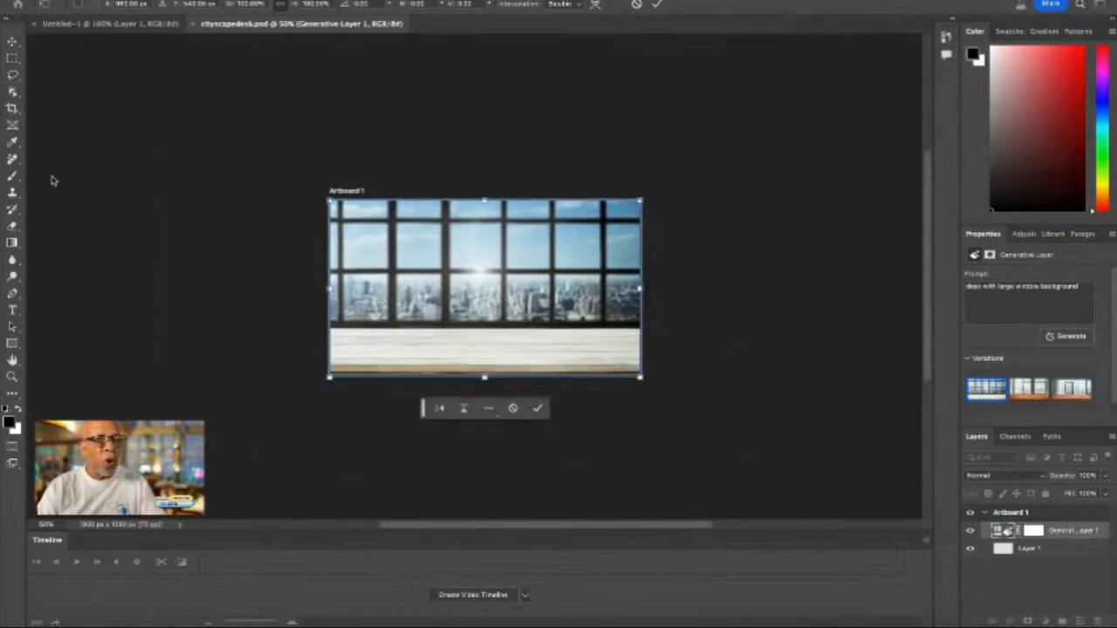
pyautogui.click(13, 110)
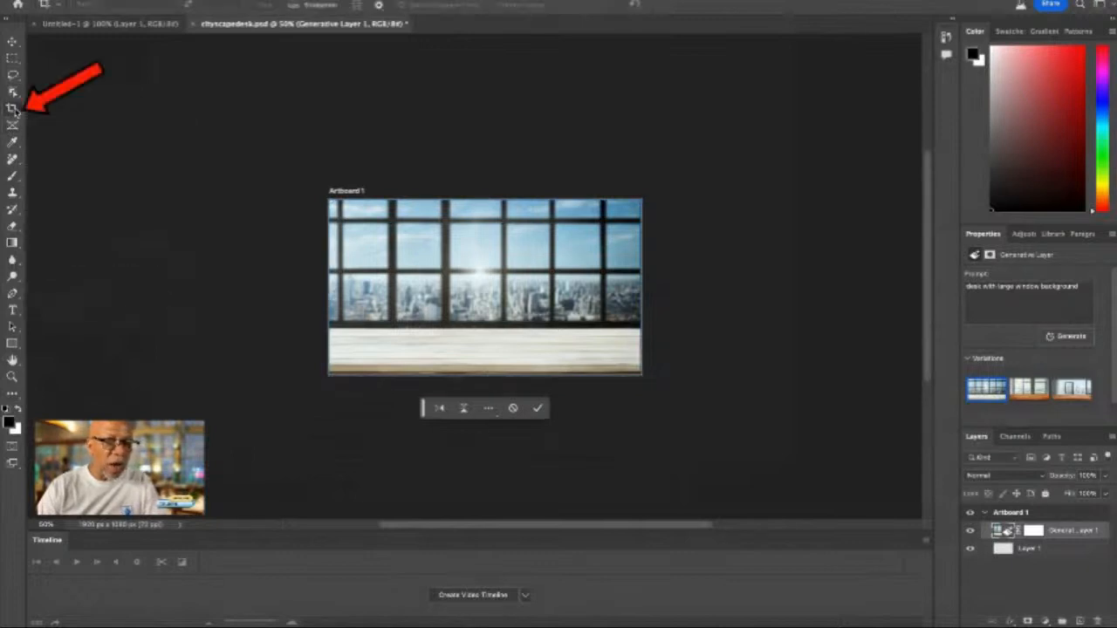
pyautogui.click(642, 278)
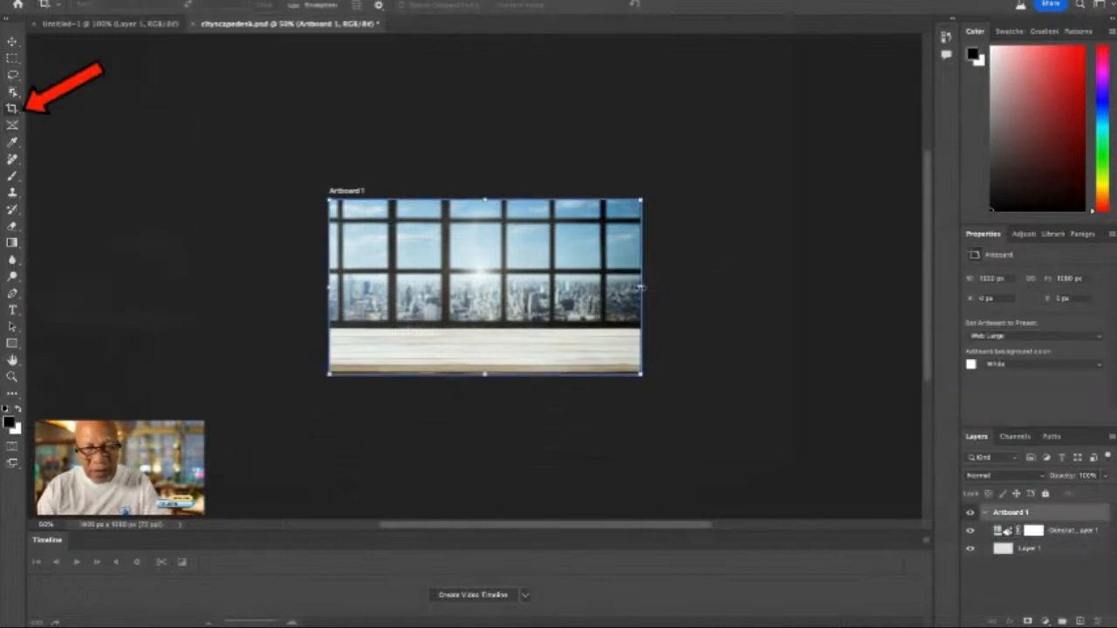
pyautogui.moveTo(641, 287); pyautogui.dragTo(789, 299)
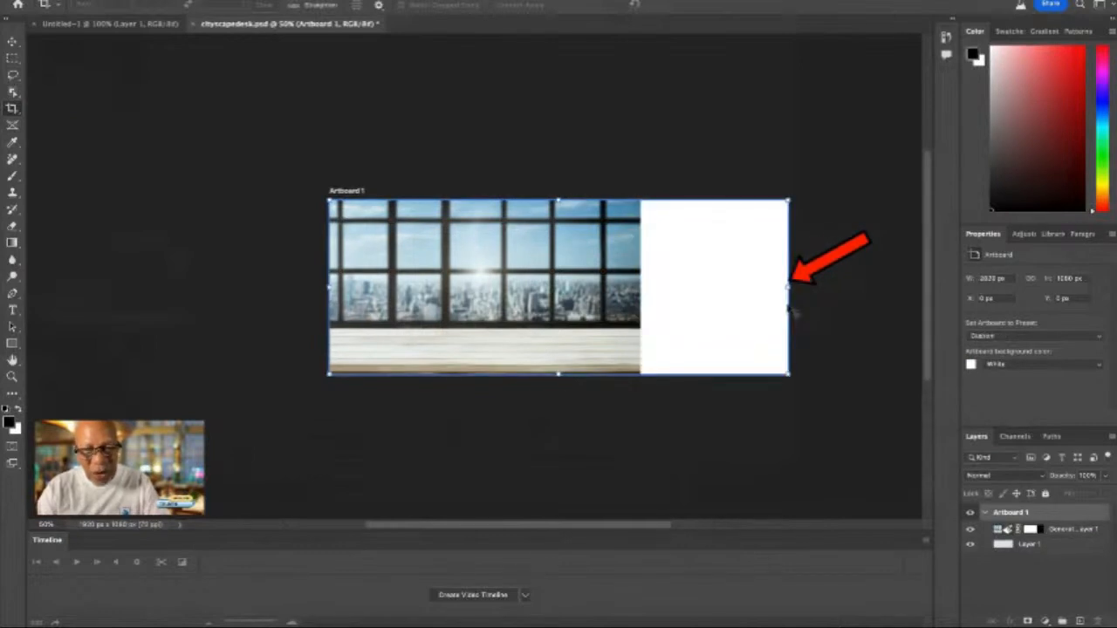
# Select the blank area on the artboard's right with a rectangular marquee and run Generative Fill without a prompt
pyautogui.click(13, 59)
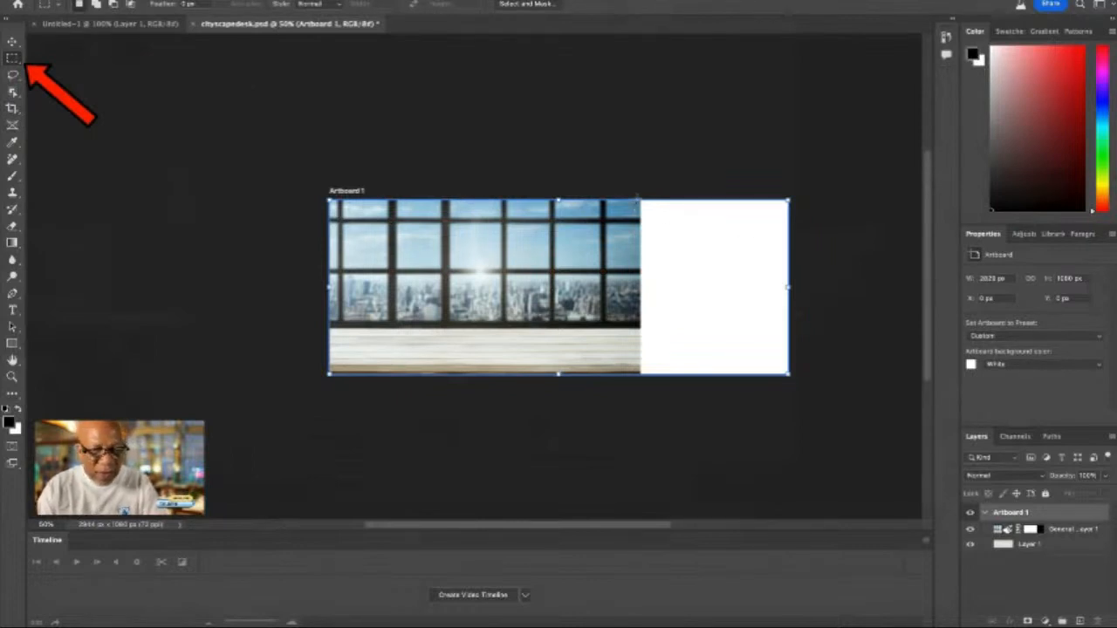
pyautogui.moveTo(640, 200); pyautogui.dragTo(788, 376)
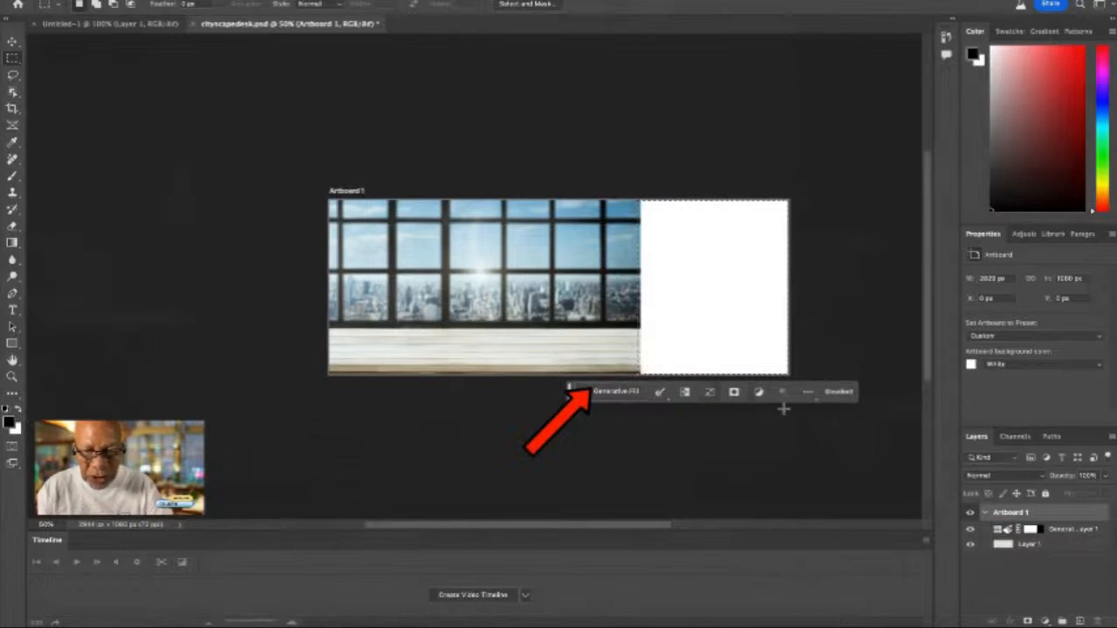
pyautogui.click(617, 392)
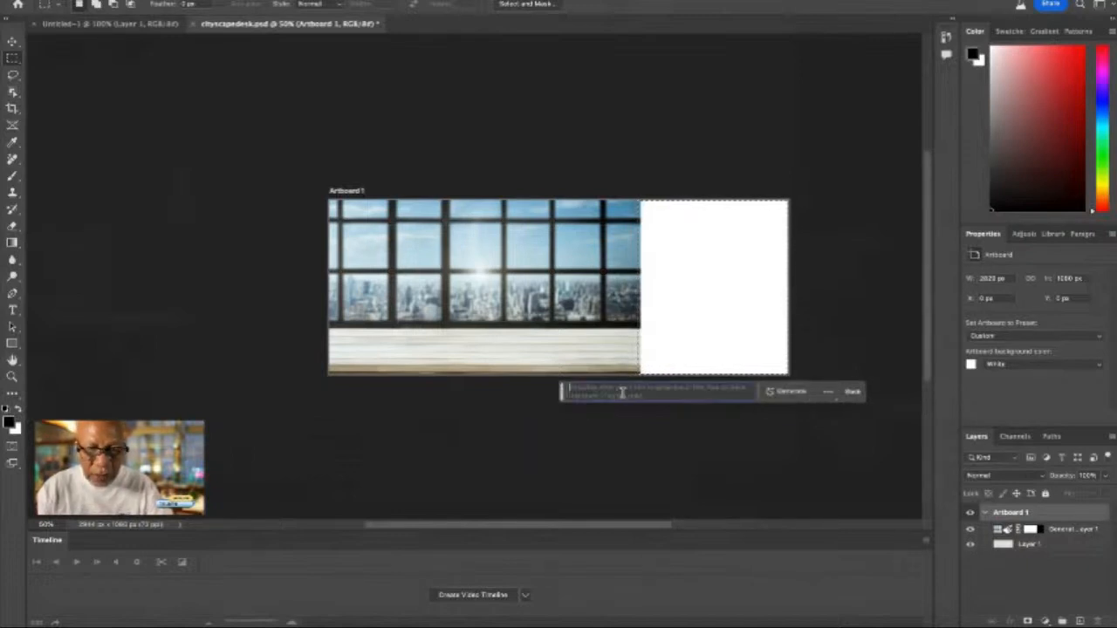
pyautogui.click(789, 392)
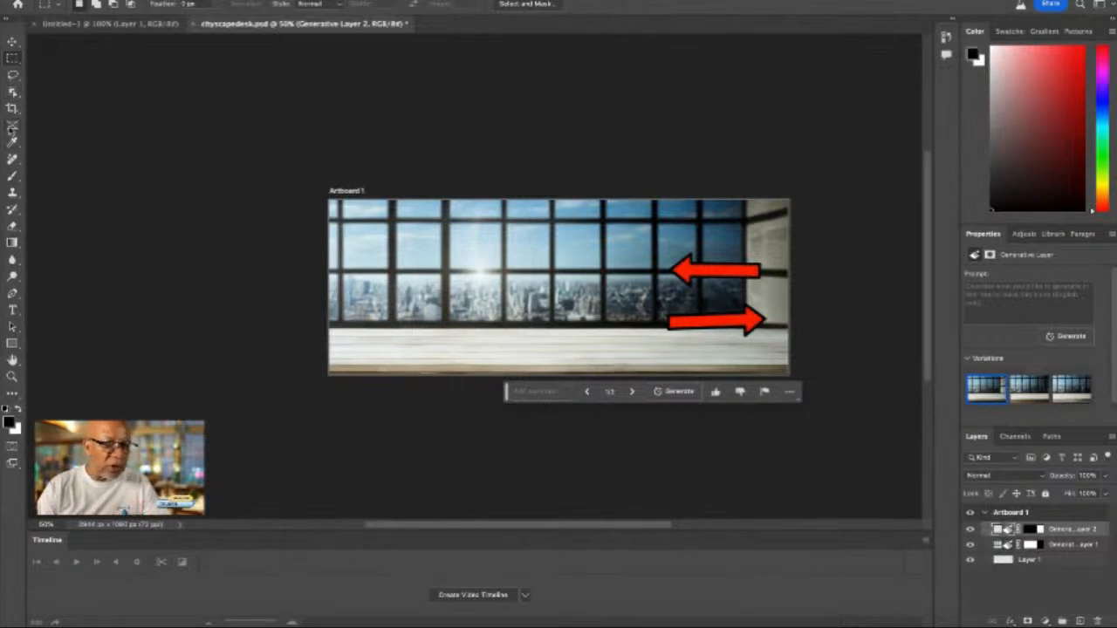
# Extend the artboard on its left side with the Crop tool to about 3,400 px wide
pyautogui.click(12, 109)
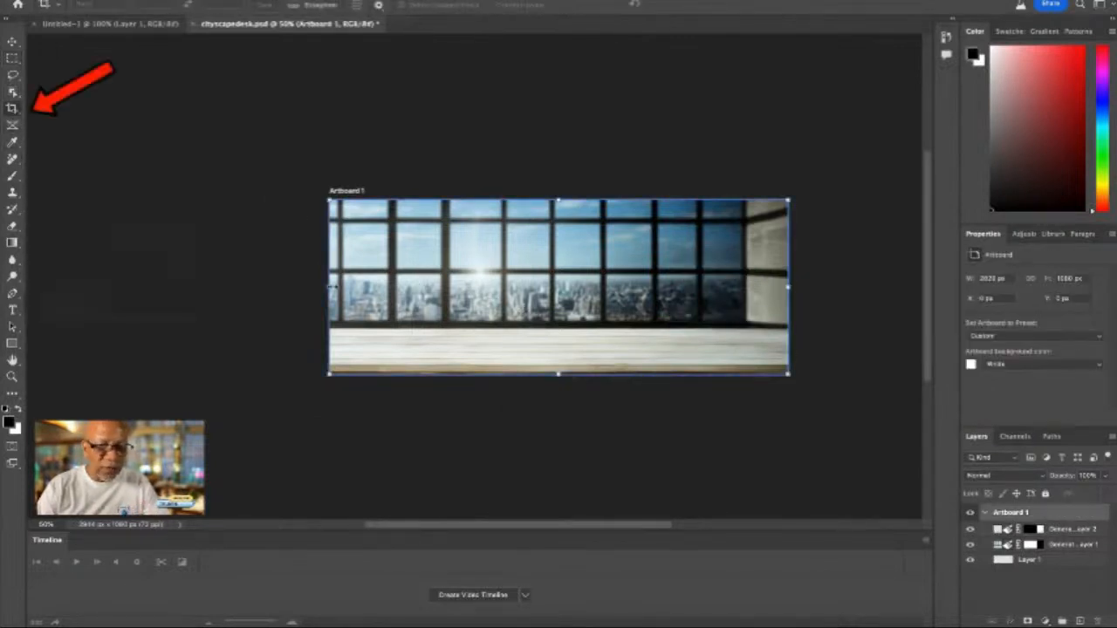
pyautogui.moveTo(329, 287); pyautogui.dragTo(231, 271)
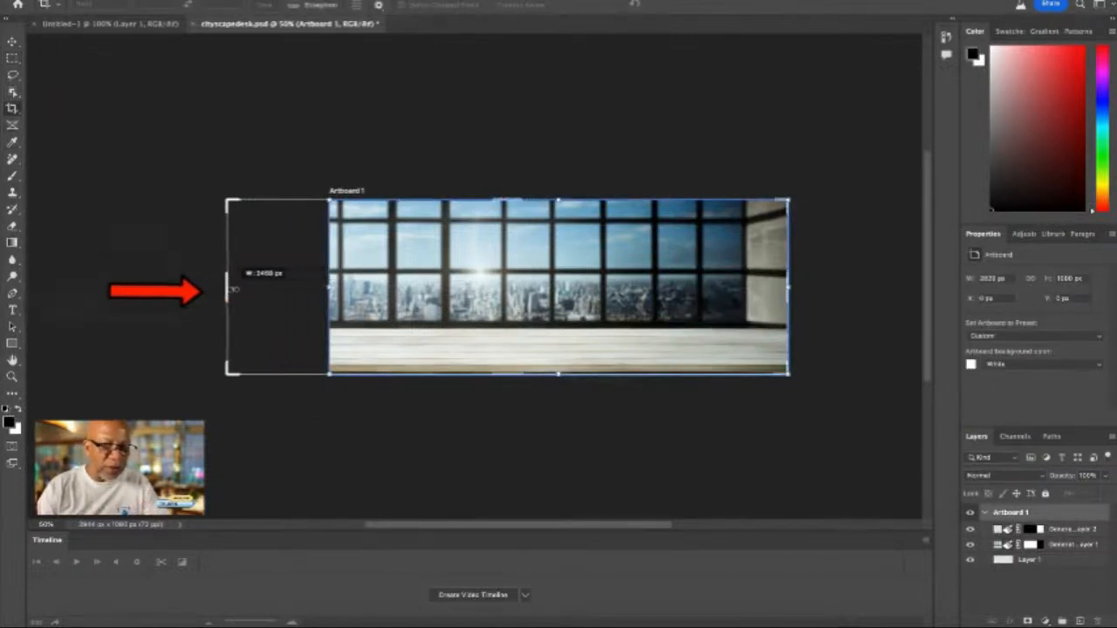
pyautogui.press('Return')
# Select the blank area on the artboard's left with a rectangular marquee and run Generative Fill without a prompt
pyautogui.click(12, 57)
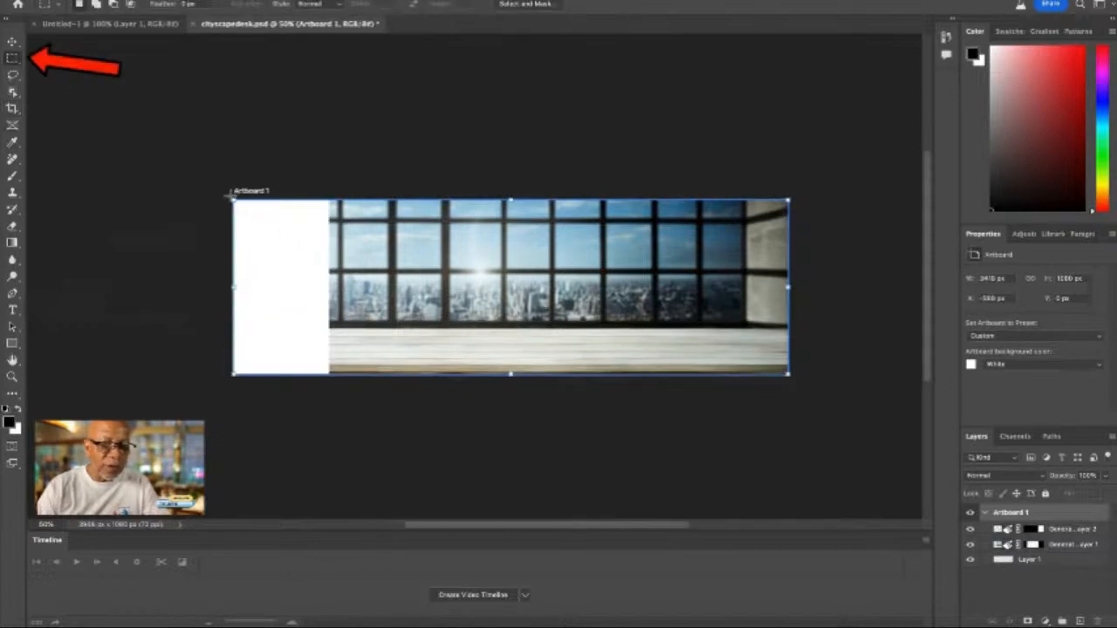
pyautogui.moveTo(232, 195); pyautogui.dragTo(330, 384)
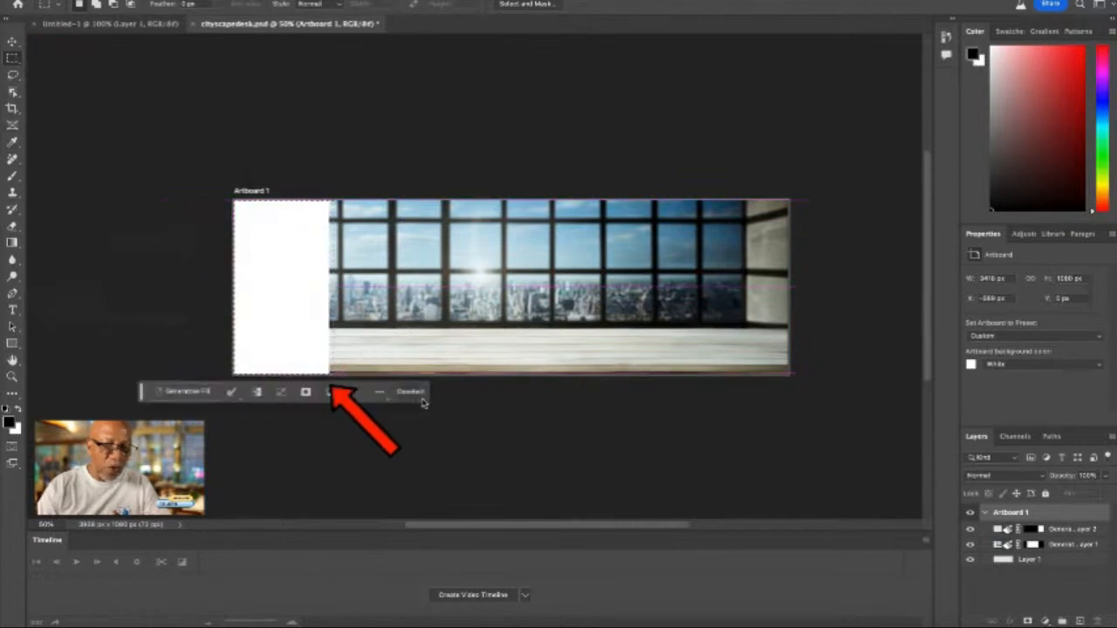
pyautogui.click(193, 392)
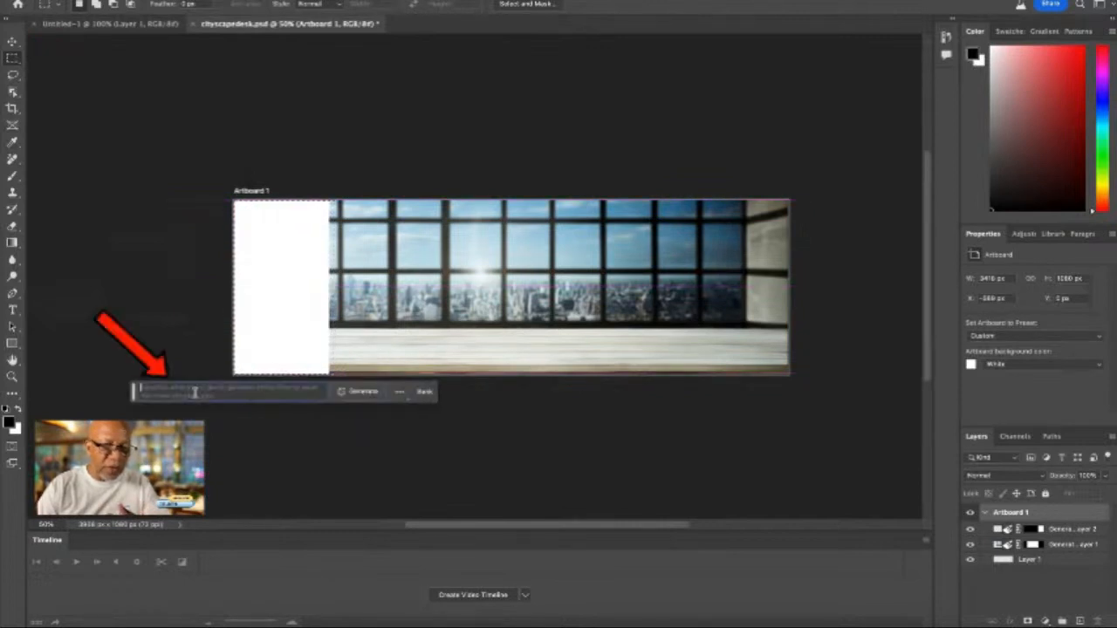
pyautogui.click(365, 393)
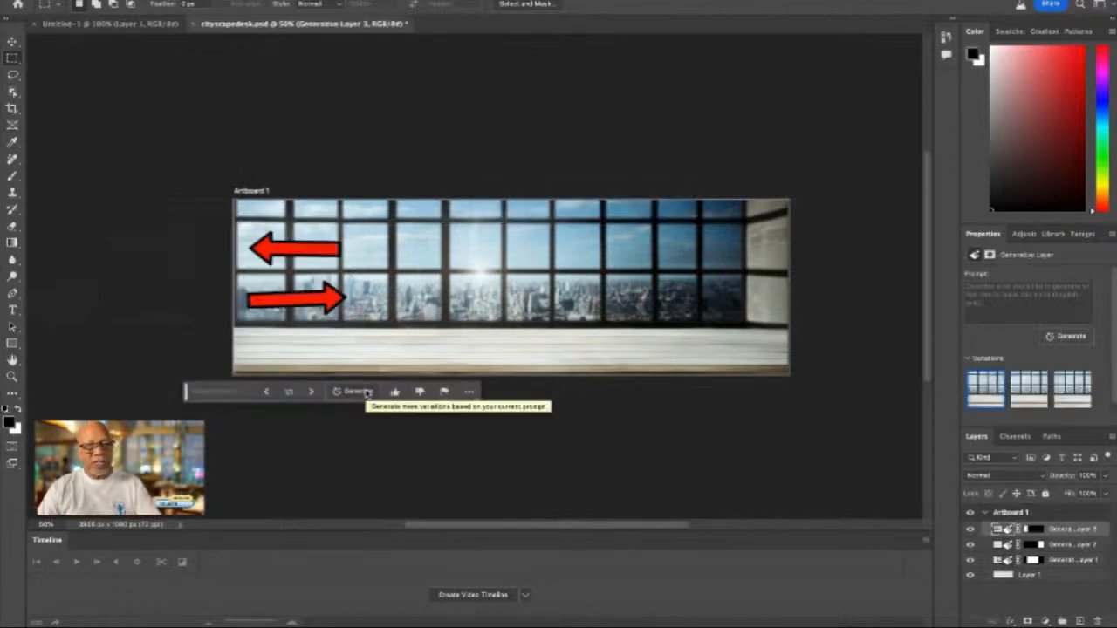
# Preview the variations of the left and right window extensions and choose the third one for each generated layer
pyautogui.click(1038, 395)
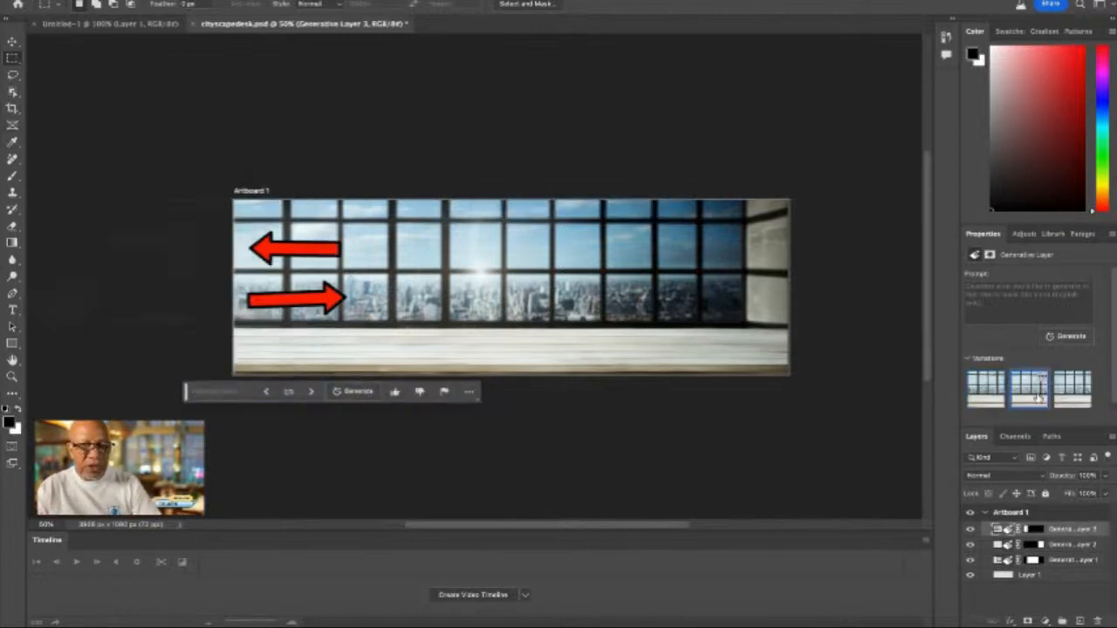
pyautogui.click(1063, 397)
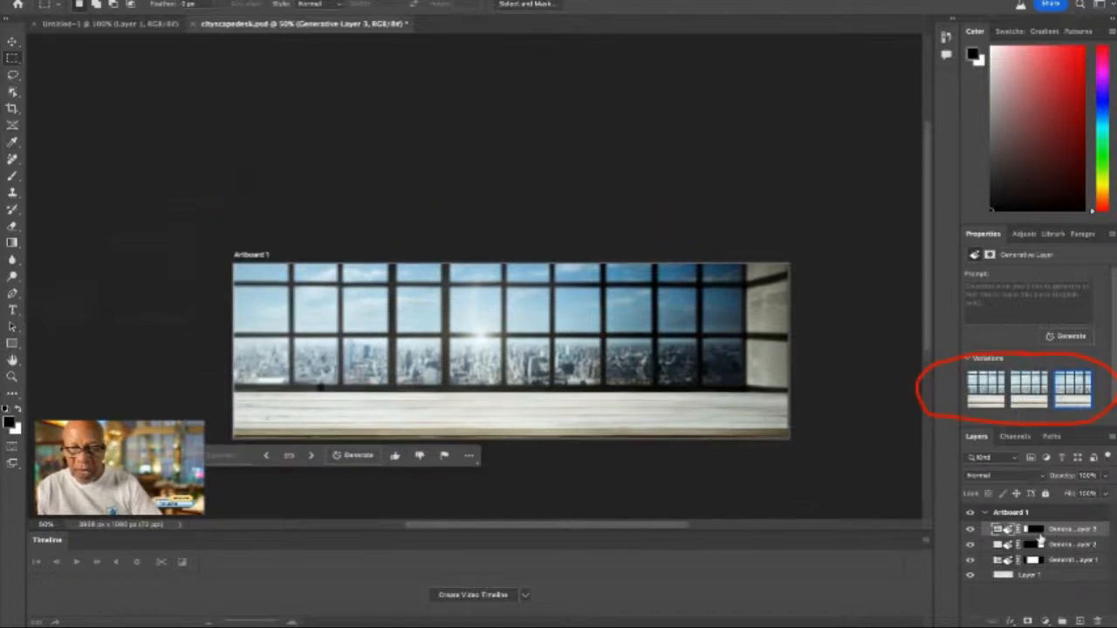
pyautogui.click(1061, 546)
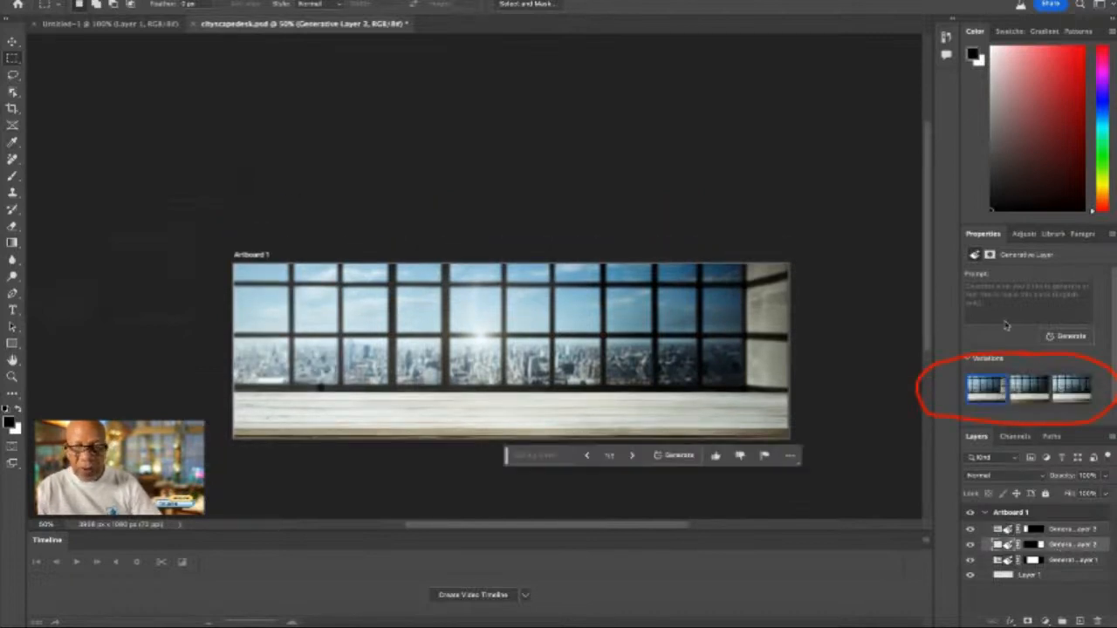
pyautogui.click(1029, 389)
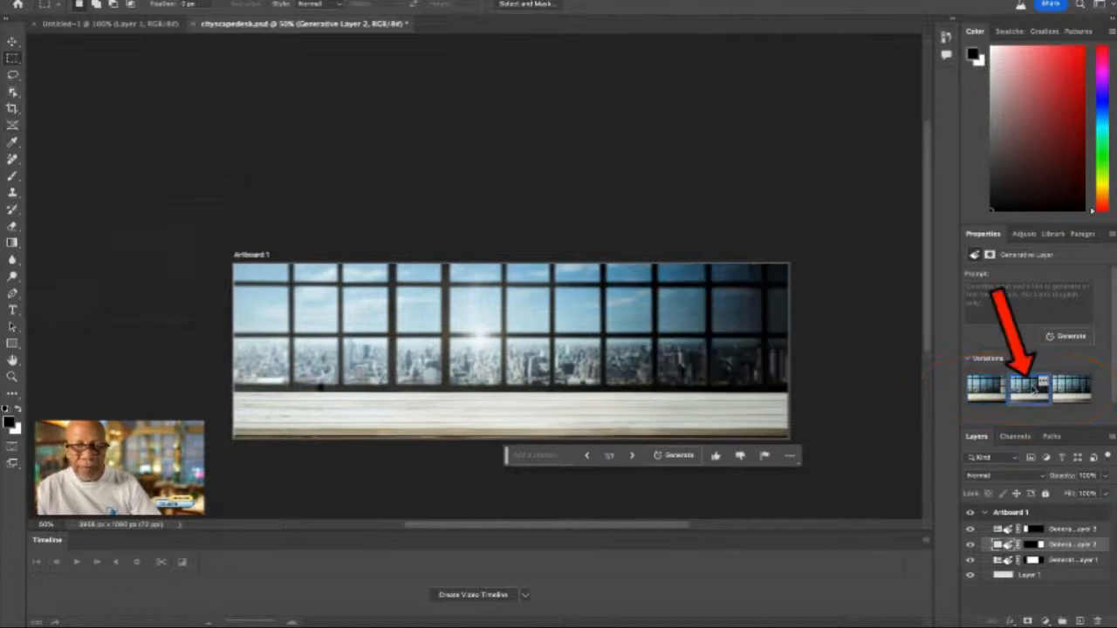
pyautogui.click(1076, 395)
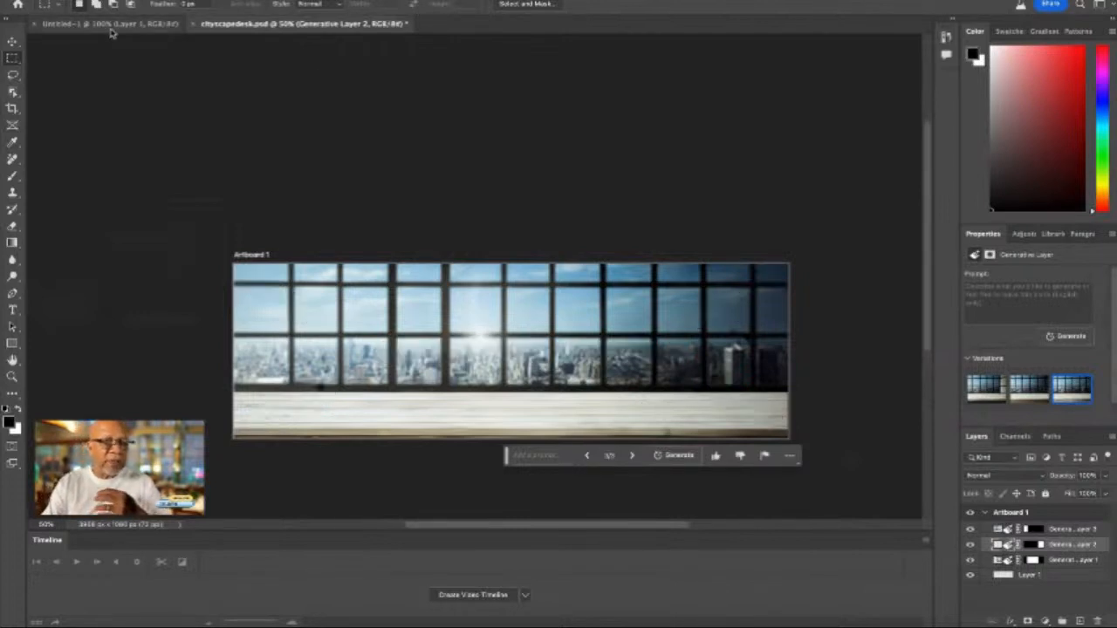
# Move the contextual task bar away from the artboard and extend the artboard downward to about 2,000 px tall with the Crop tool
pyautogui.scroll(-5, 347, 174)
pyautogui.moveTo(504, 244); pyautogui.dragTo(304, 457)
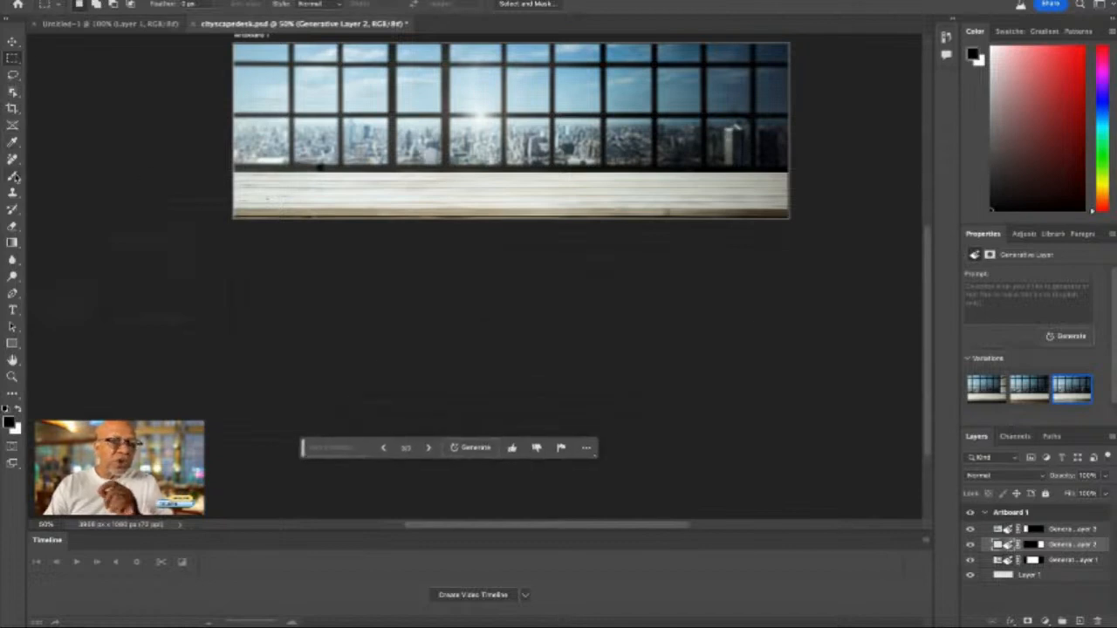
pyautogui.click(12, 109)
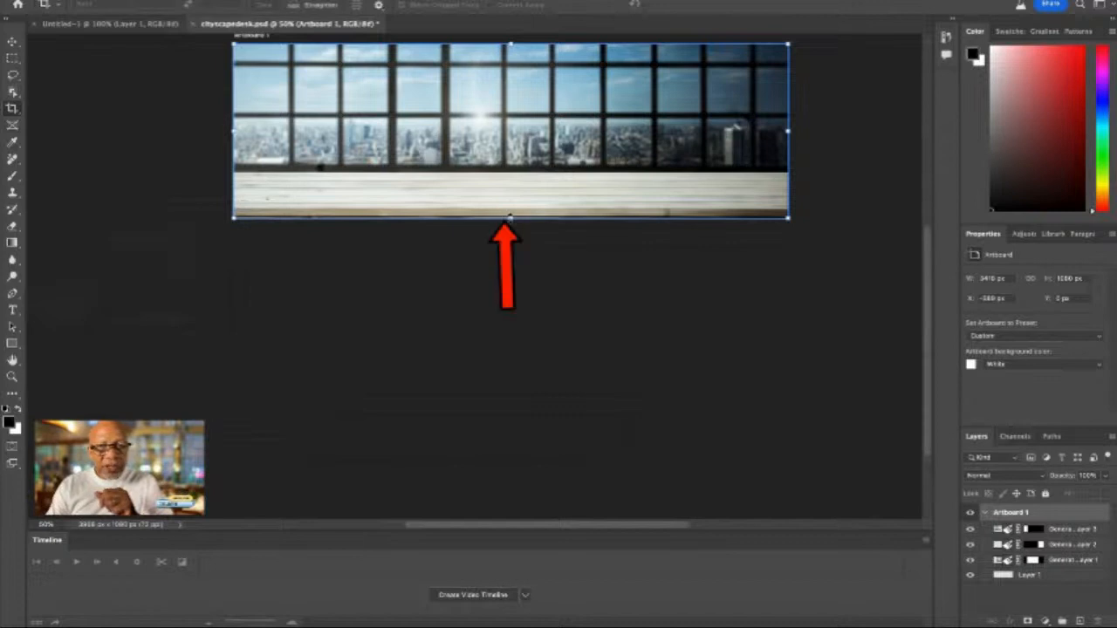
pyautogui.moveTo(509, 219); pyautogui.dragTo(504, 365)
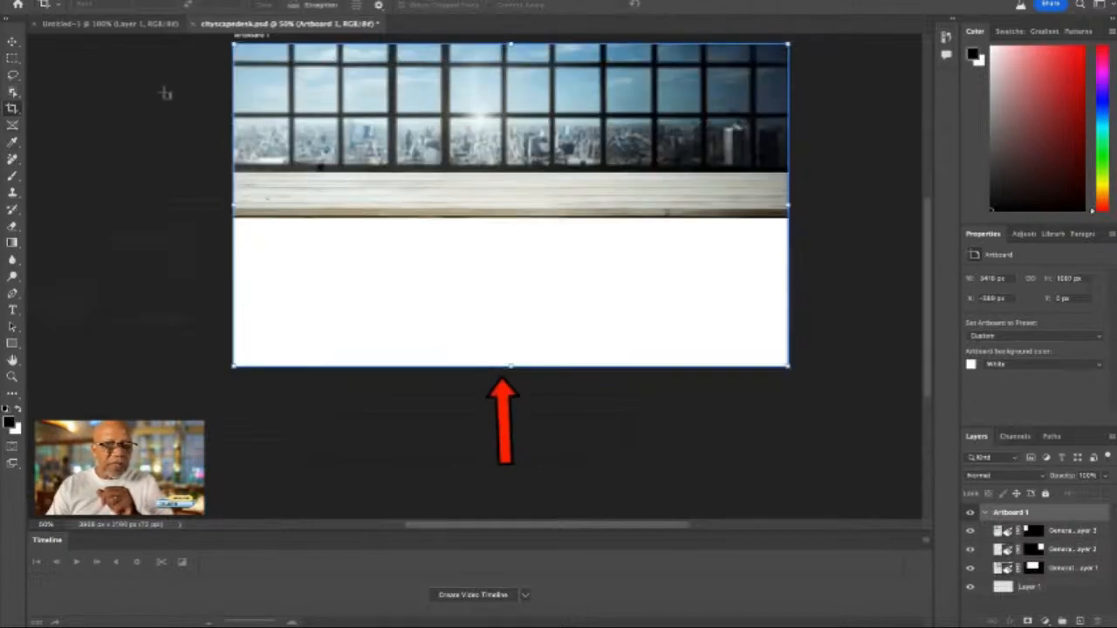
# Select the blank area below the desk, overlapping its front edge slightly, and run Generative Fill without a prompt
pyautogui.click(13, 58)
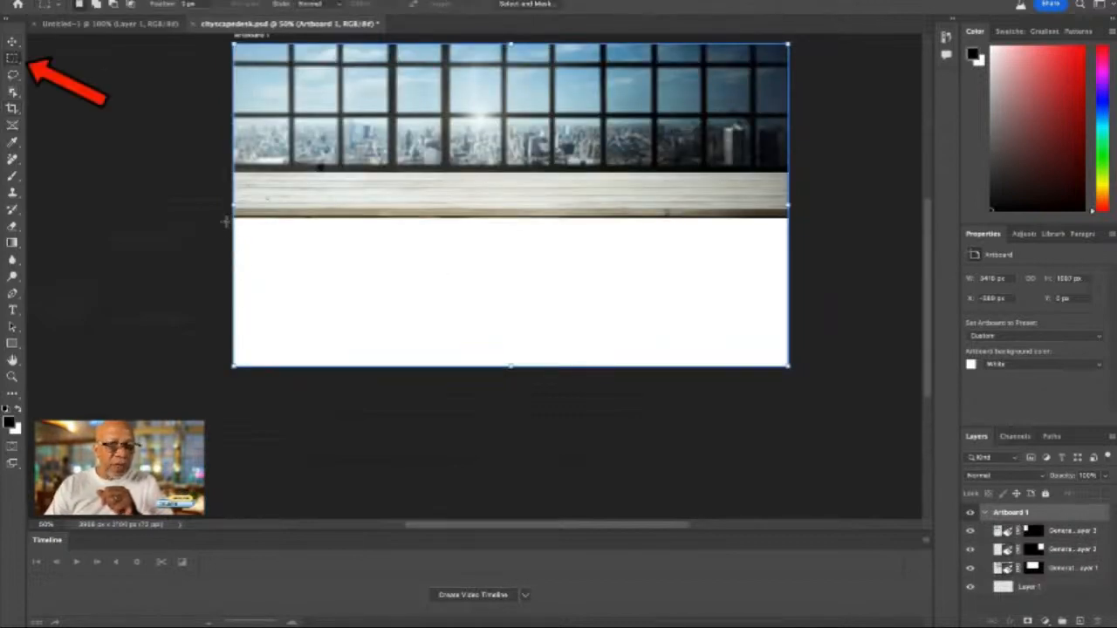
pyautogui.moveTo(234, 214); pyautogui.dragTo(799, 381)
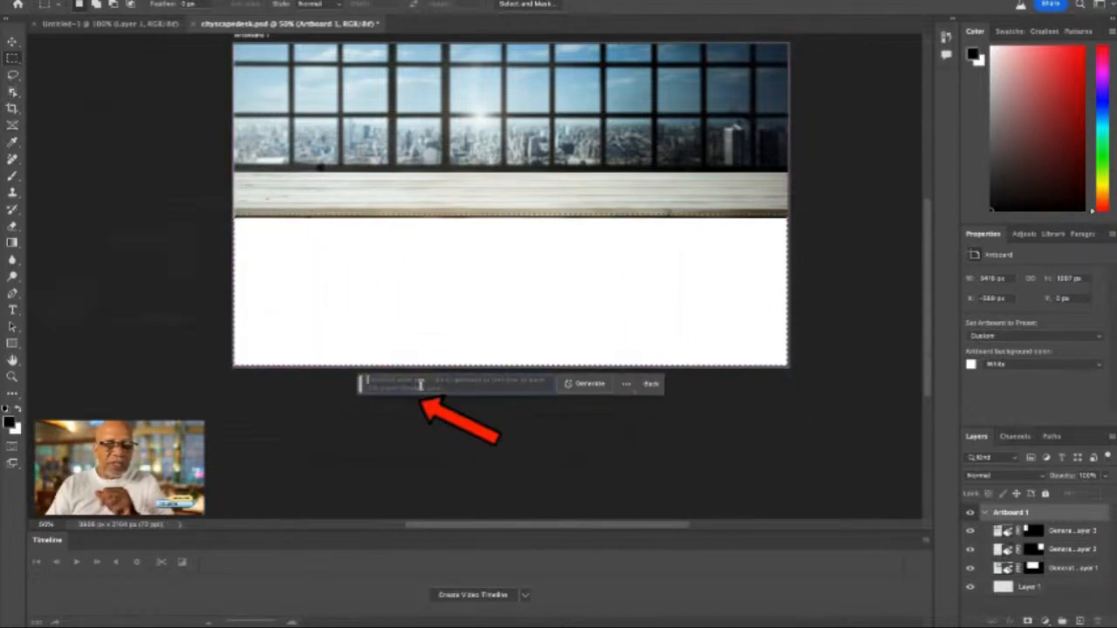
pyautogui.click(585, 384)
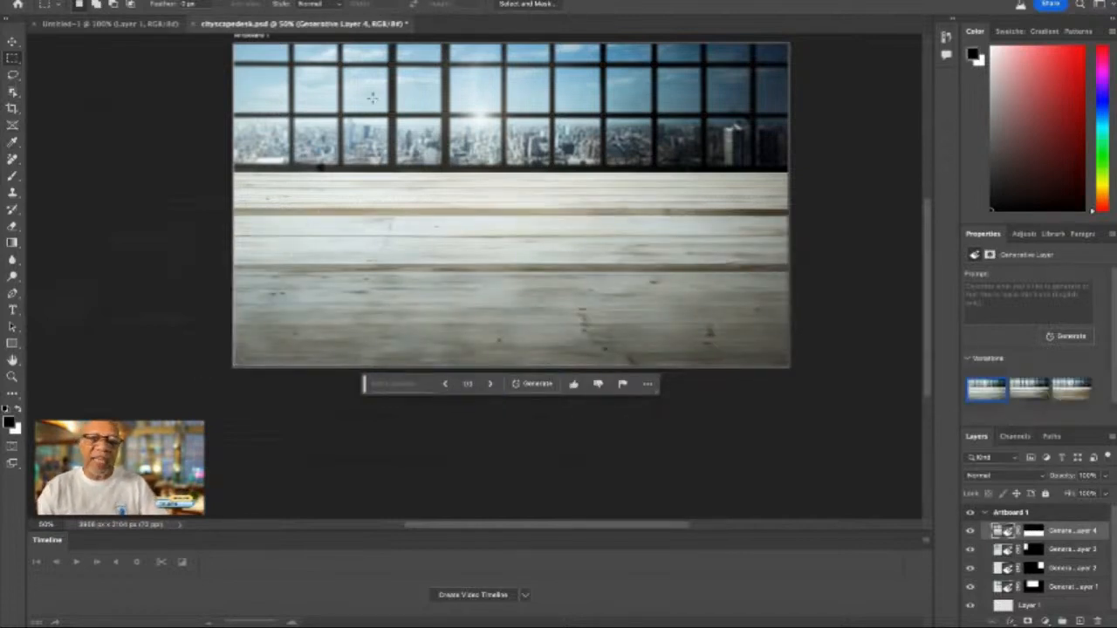
pyautogui.scroll(5, 351, 94)
pyautogui.scroll(-5, 351, 94)
pyautogui.scroll(-2, 351, 93)
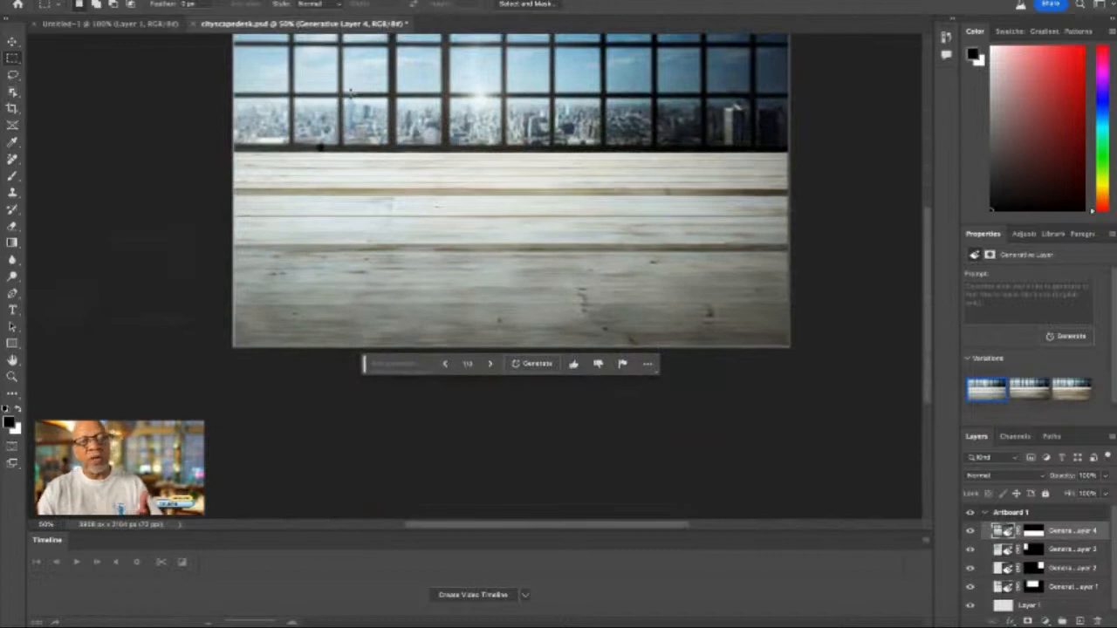